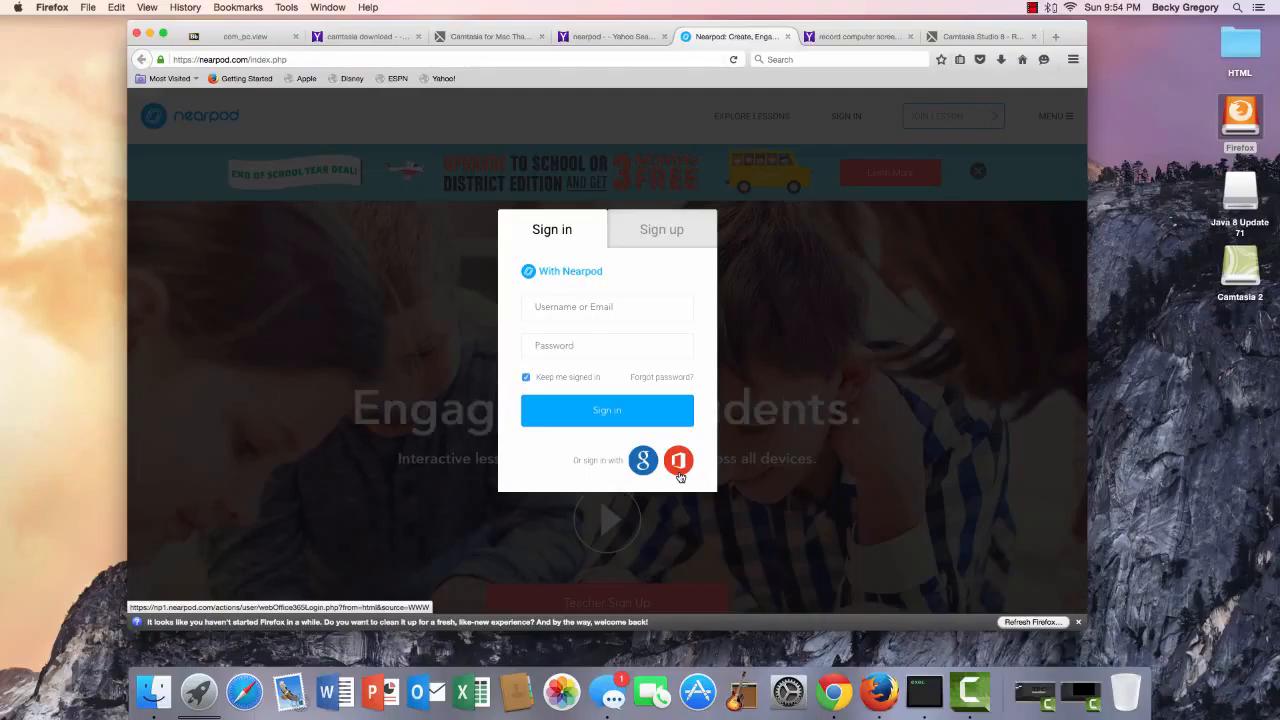
Sign in to Nearpod with the teacher account's e-mail and password, then dismiss Firefox's save-login prompt.
{"action": "left_click", "coordinate": [662, 232]}
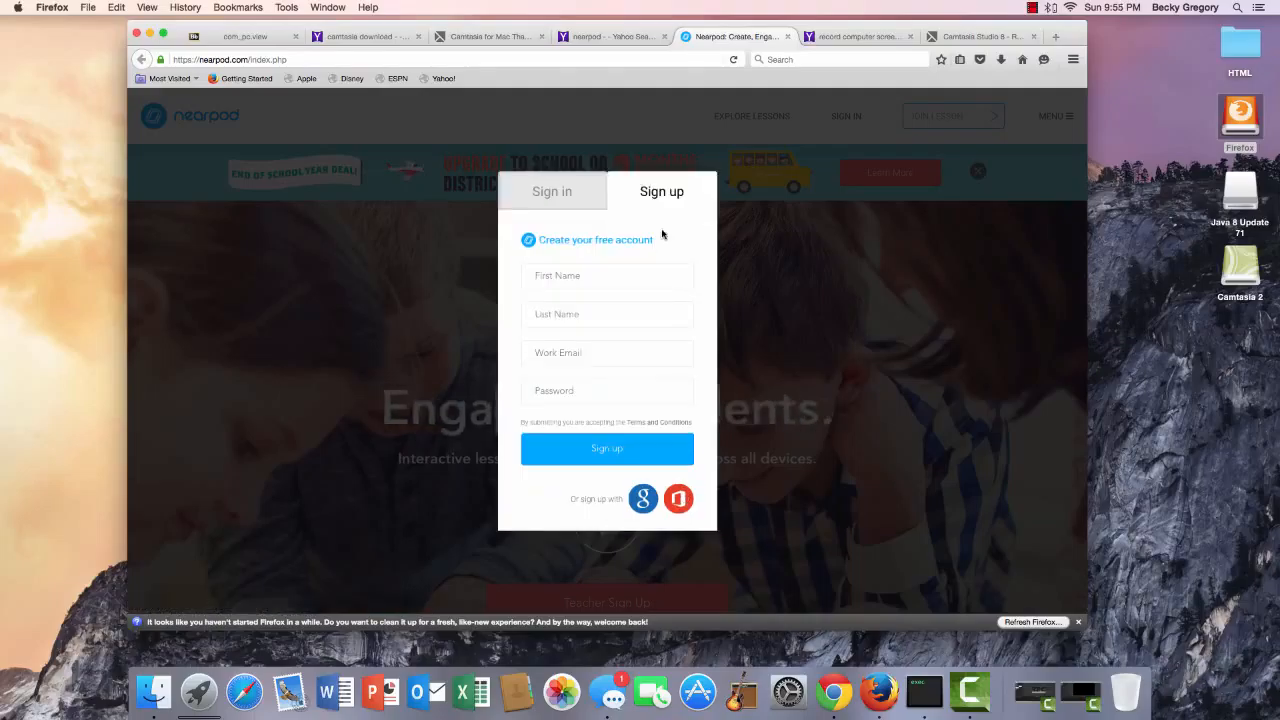
{"action": "left_click", "coordinate": [551, 194]}
{"action": "left_click", "coordinate": [601, 308]}
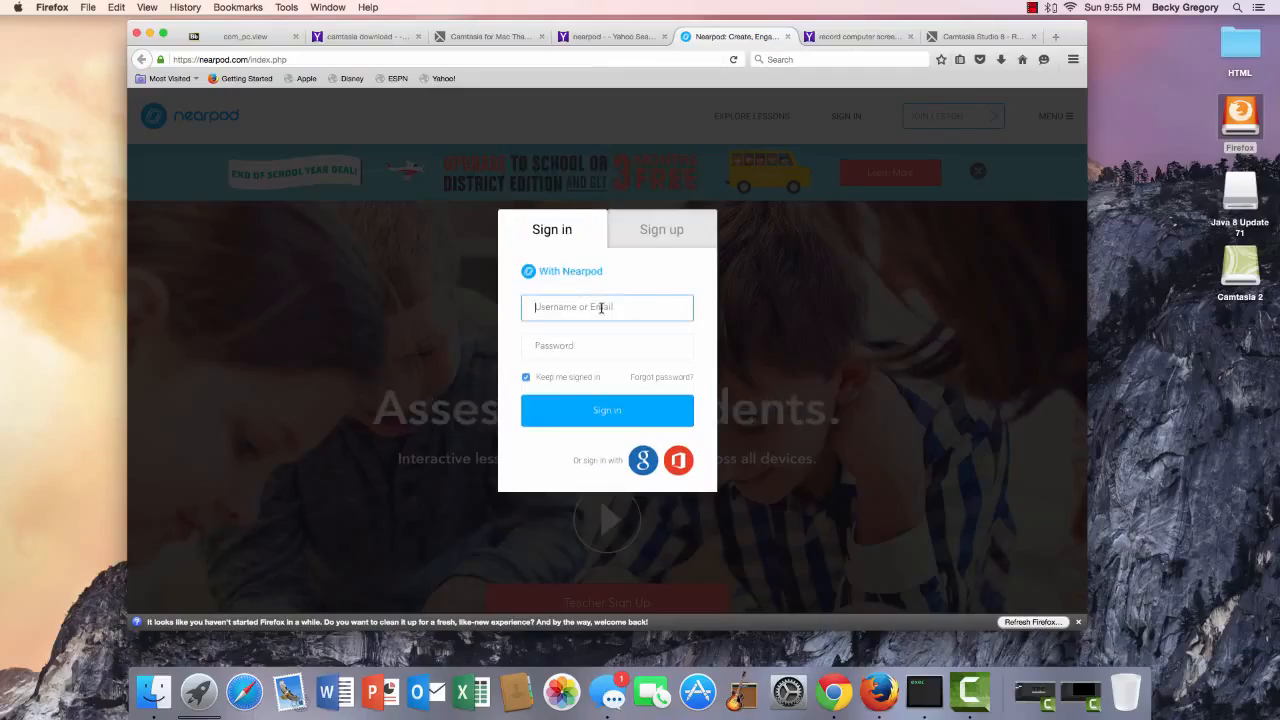
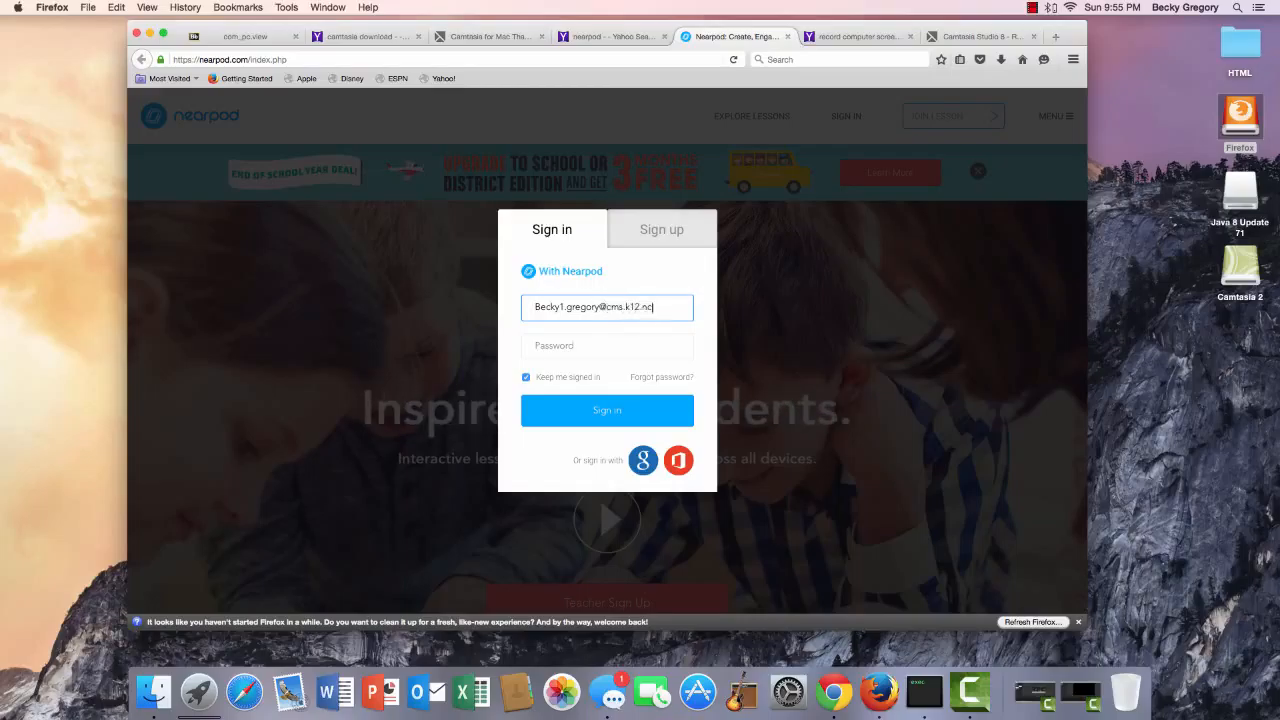
{"action": "key", "text": "Tab"}
{"action": "type", "text": "•"}
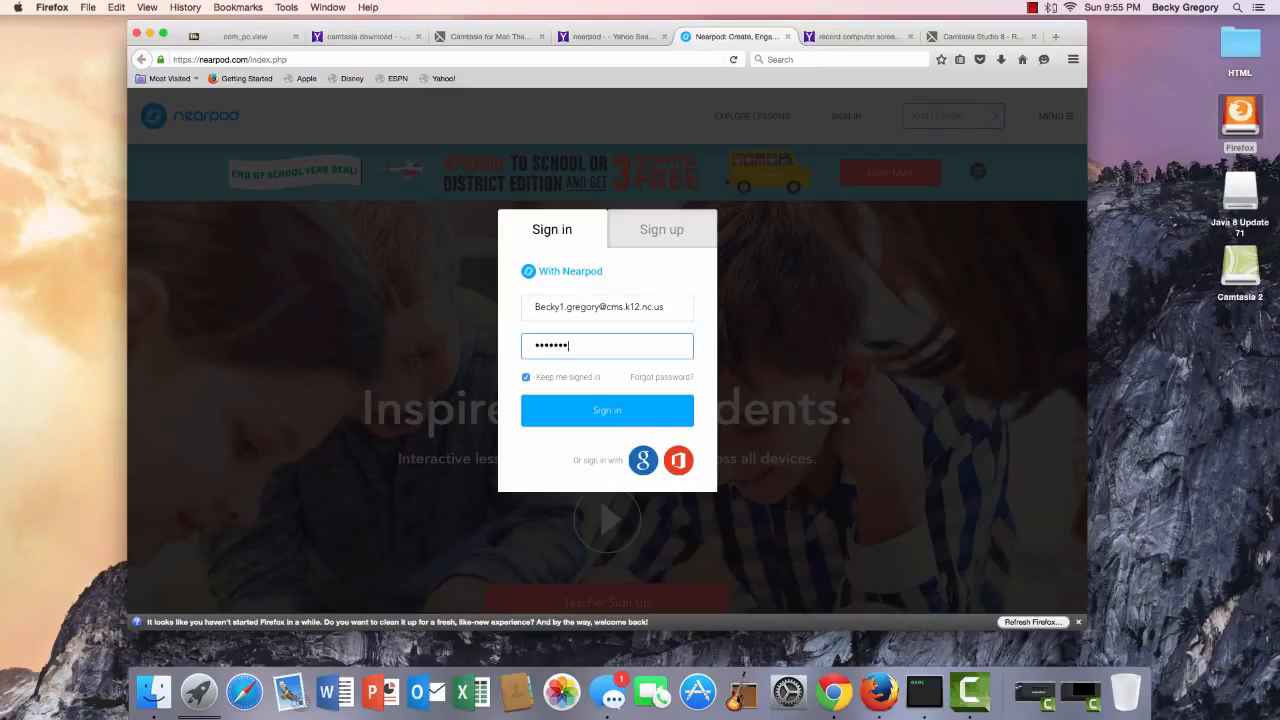
{"action": "key", "text": "BackSpace"}
{"action": "key", "text": "BackSpace"}
{"action": "key", "text": "BackSpace"}
{"action": "key", "text": "BackSpace"}
{"action": "key", "text": "BackSpace"}
{"action": "key", "text": "BackSpace"}
{"action": "key", "text": "BackSpace"}
{"action": "key", "text": "BackSpace"}
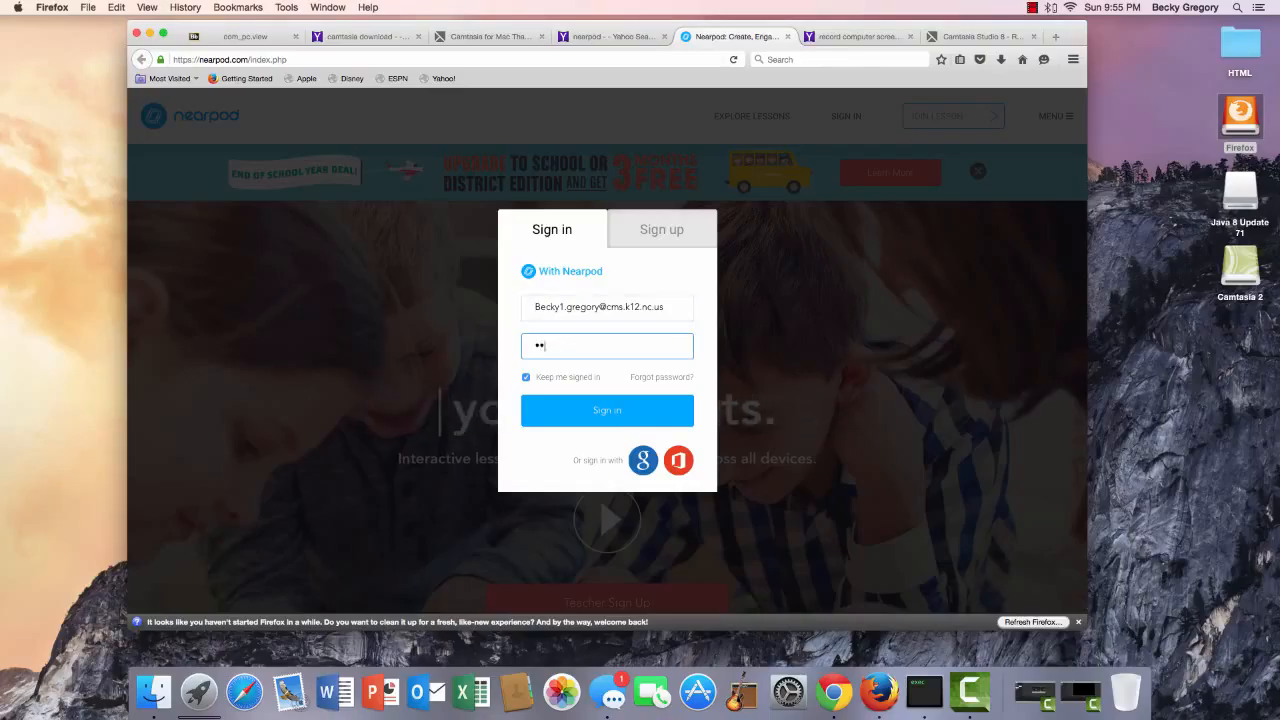
{"action": "type", "text": "•••••••••"}
{"action": "key", "text": "Return"}
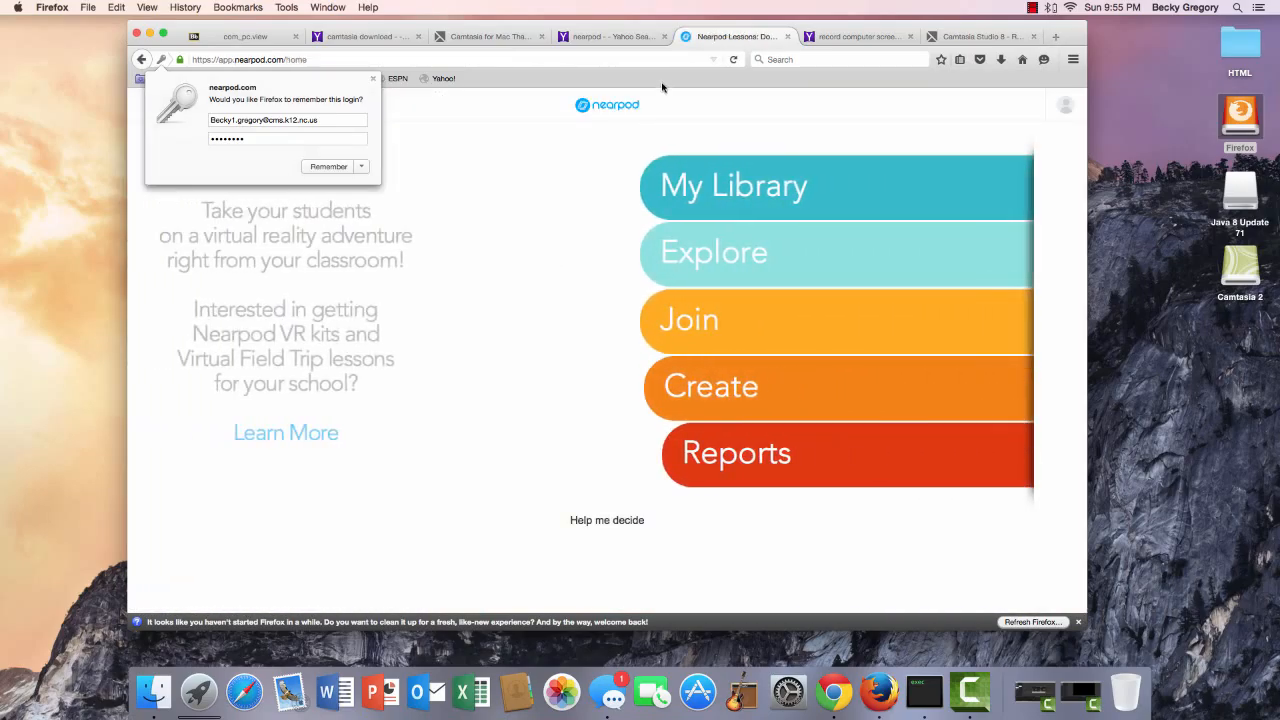
{"action": "left_click", "coordinate": [662, 88]}
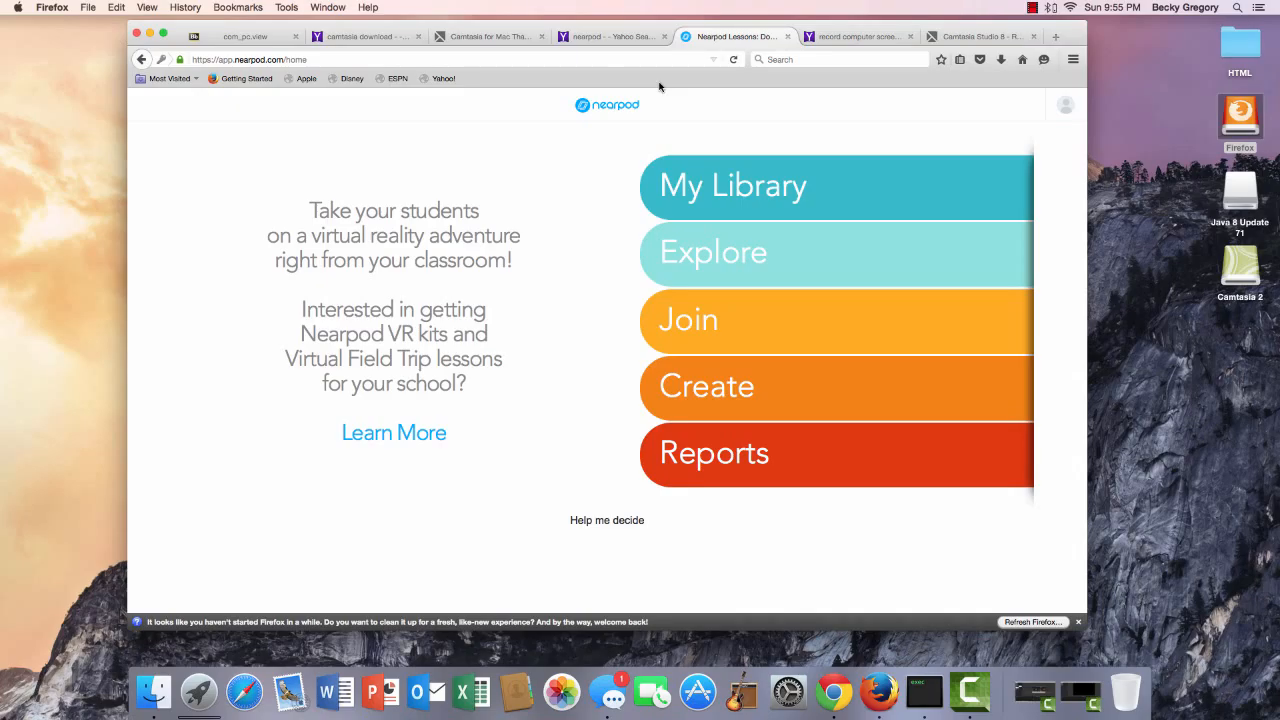
Open My Library to list the saved lessons such as Solar Eclipses and Lunar Eclipses.
{"action": "left_click", "coordinate": [749, 200]}
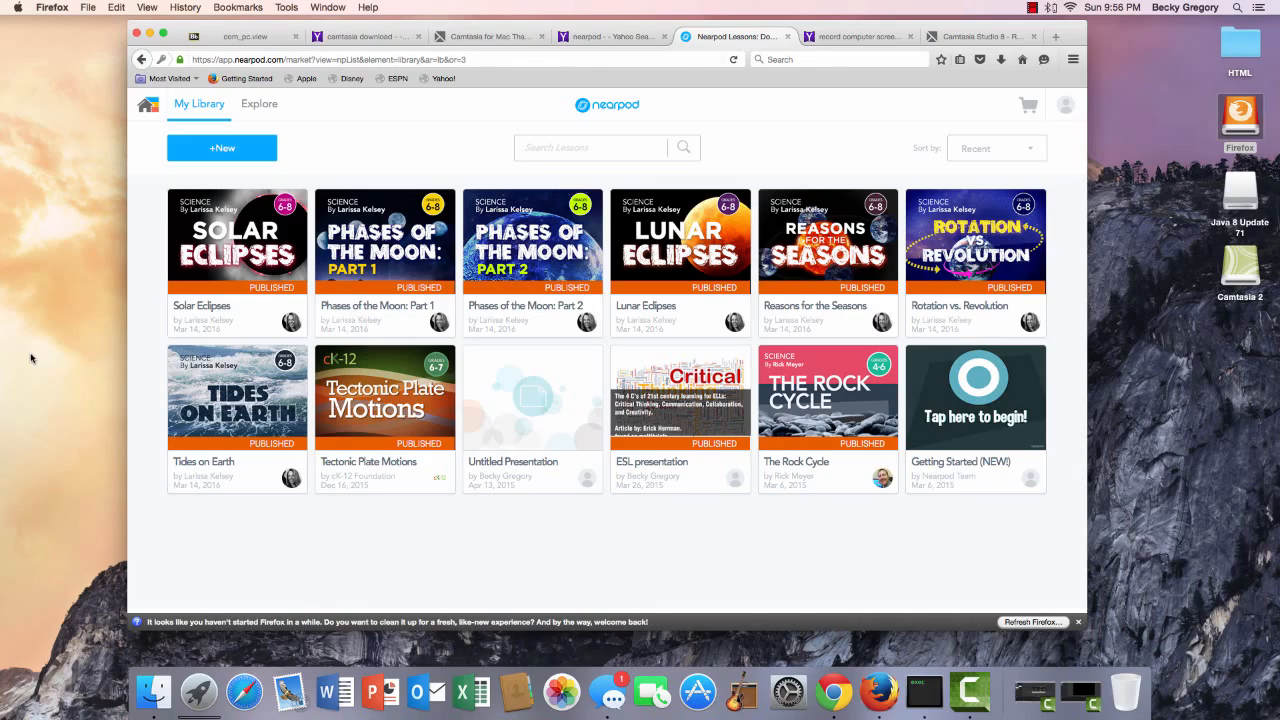
Browse the Explore catalogue, view the SAT Prep Set #2 bundle, and return to the home page.
{"action": "left_click", "coordinate": [146, 118]}
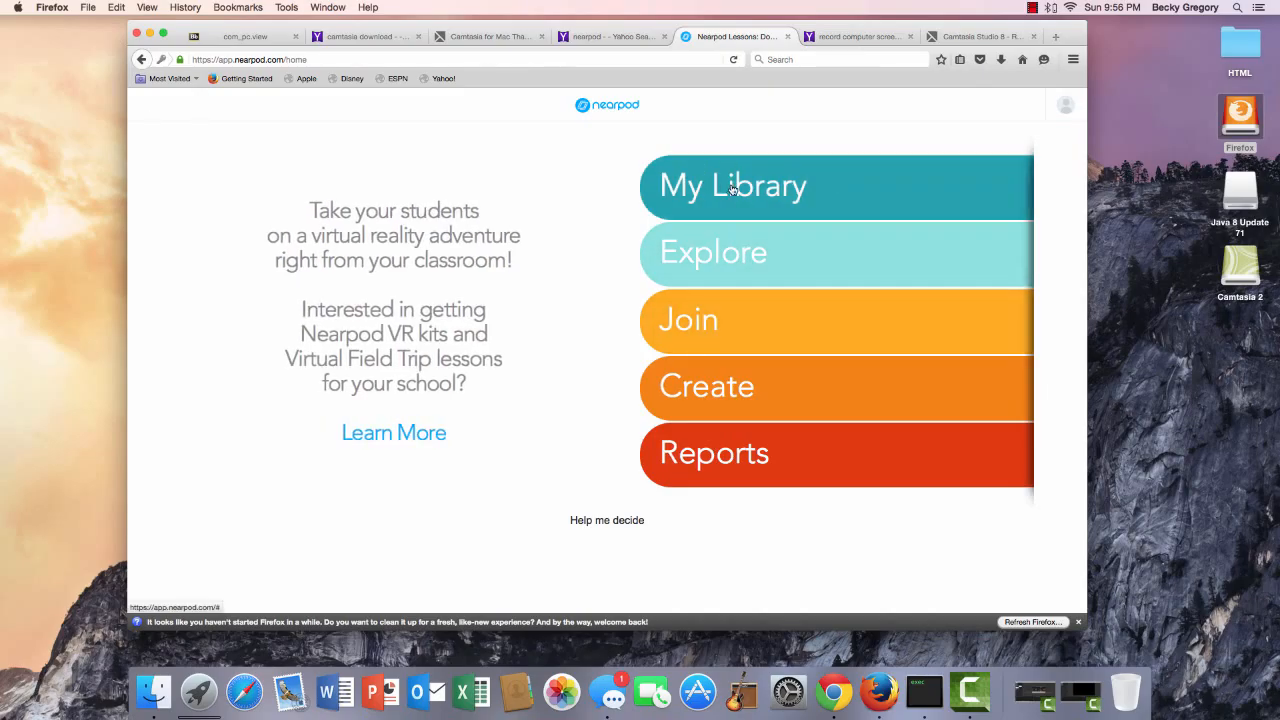
{"action": "left_click", "coordinate": [742, 272]}
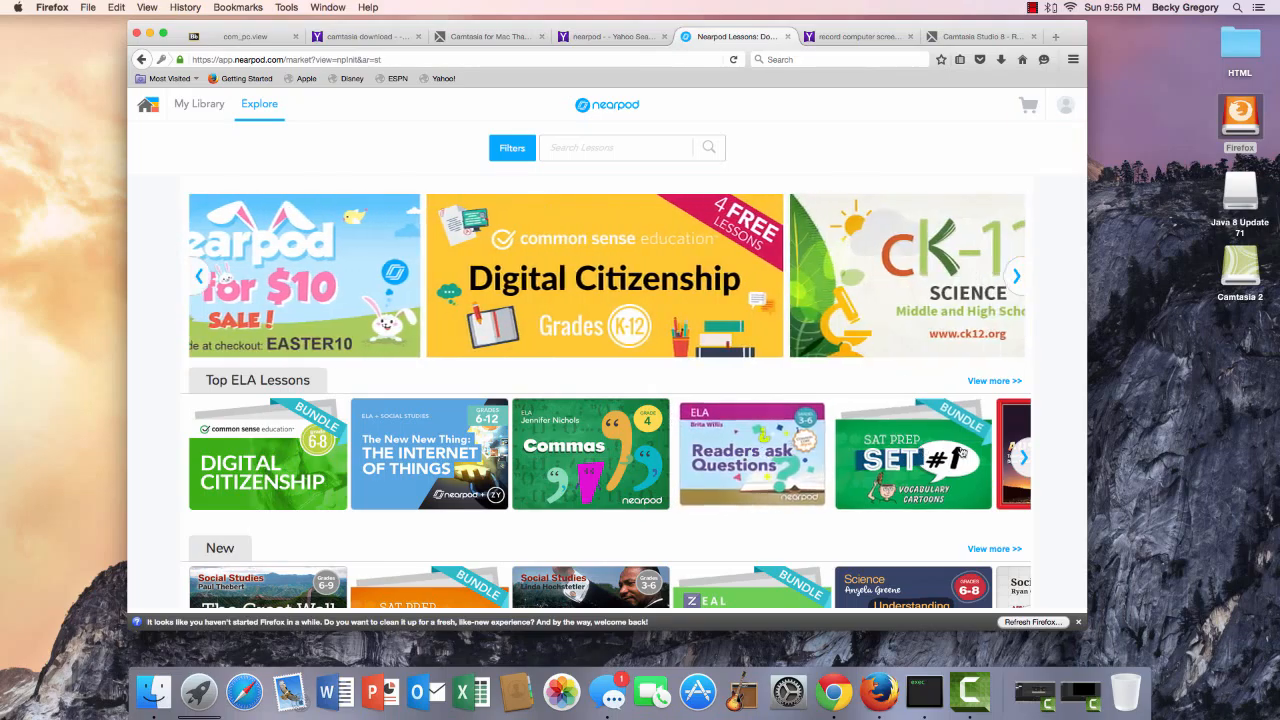
{"action": "scroll", "coordinate": [700, 481], "scroll_direction": "down", "scroll_amount": 5}
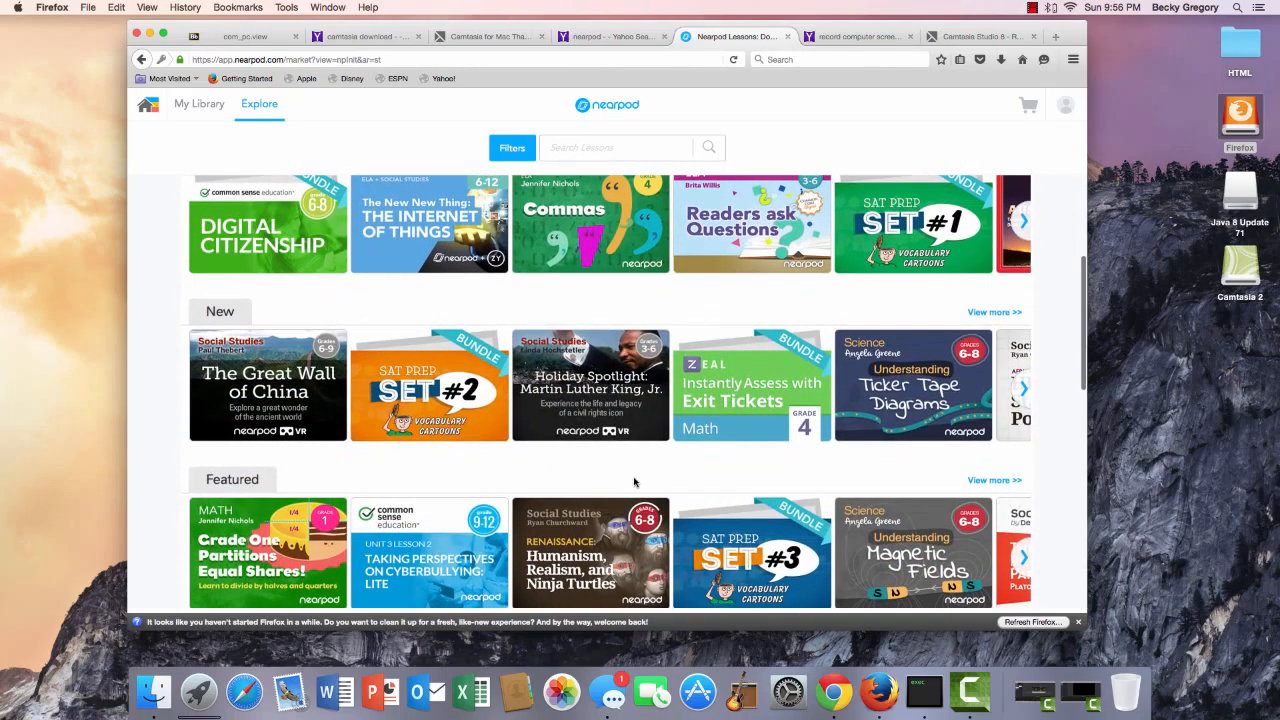
{"action": "left_click", "coordinate": [460, 397]}
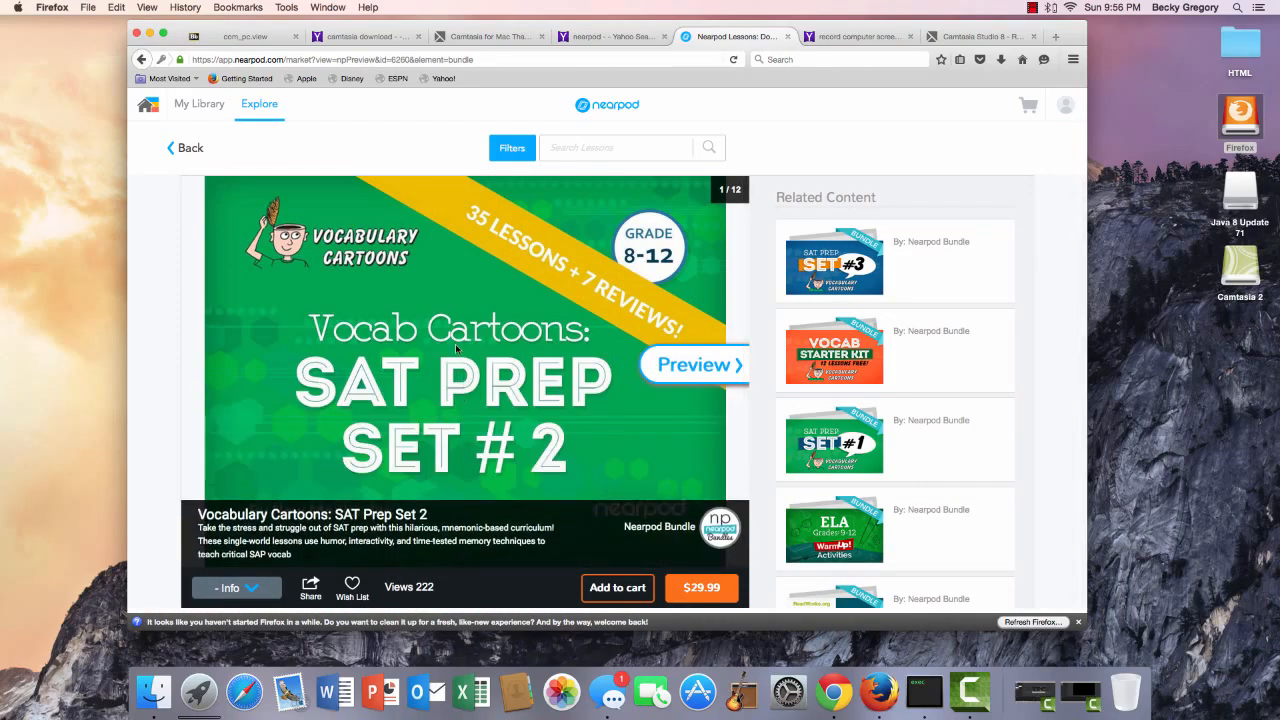
{"action": "left_click", "coordinate": [195, 149]}
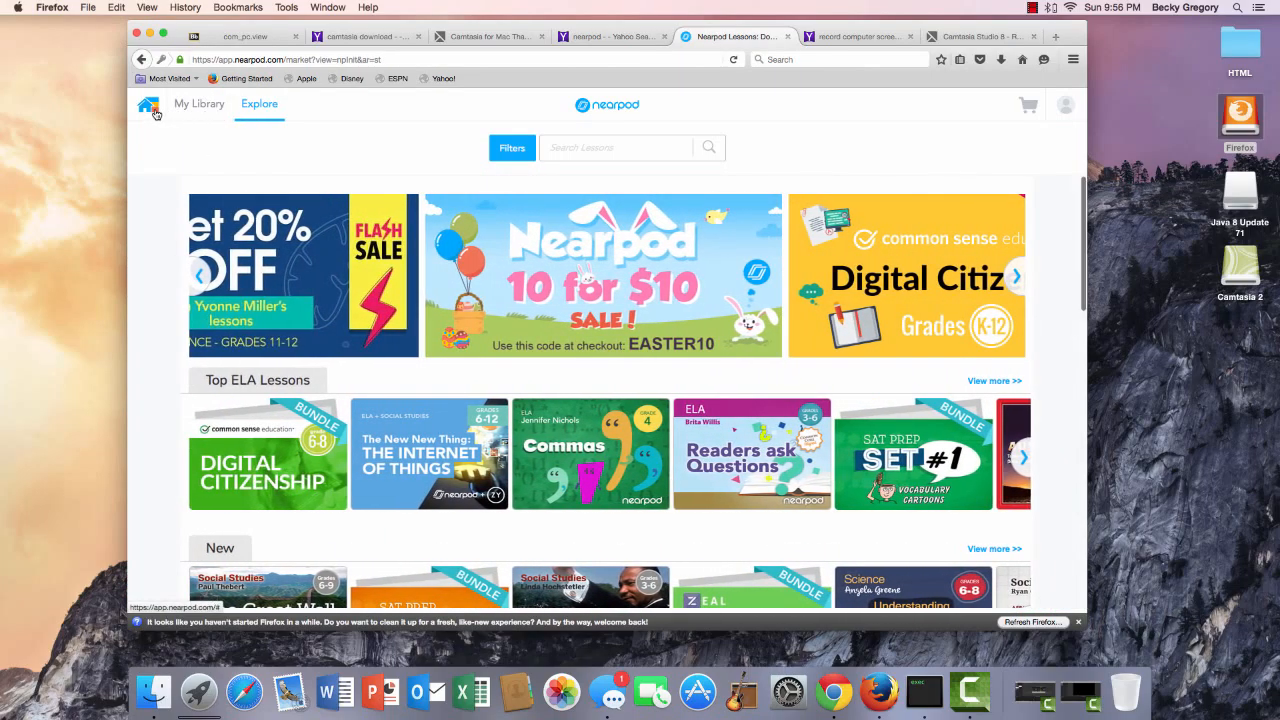
{"action": "left_click", "coordinate": [148, 106]}
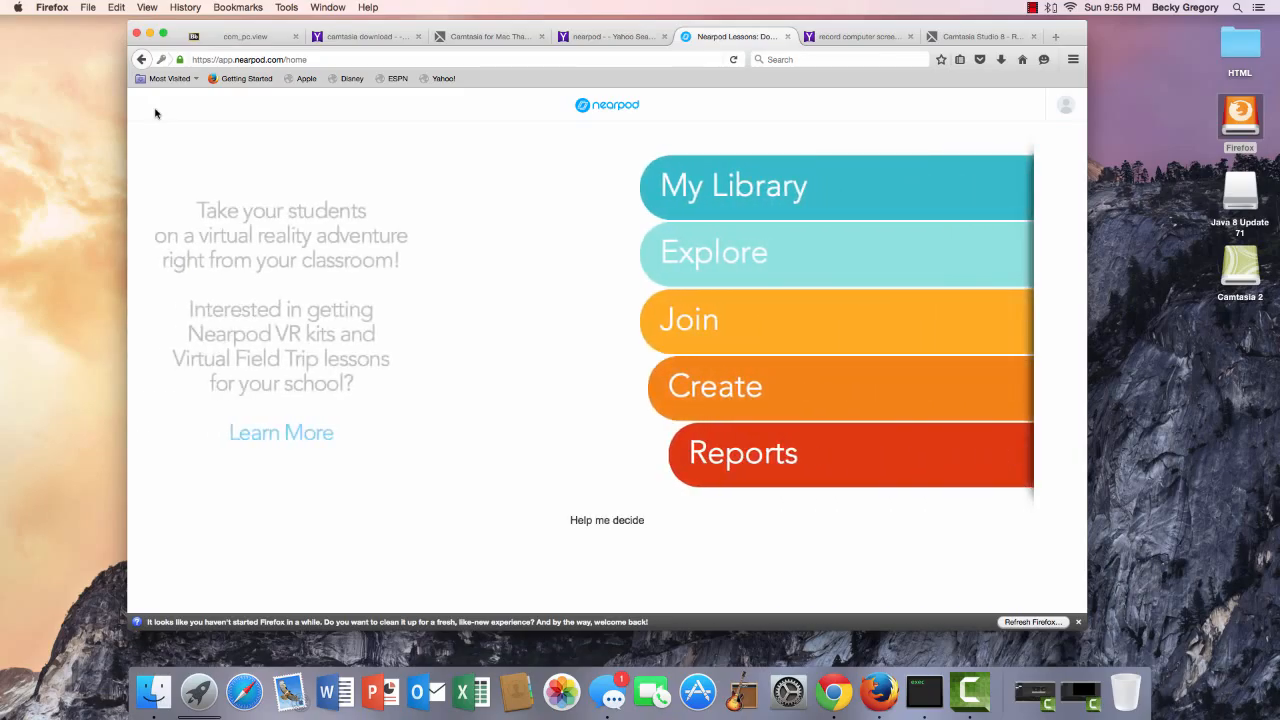
Close the Join PIN entry and start a new lesson with Create.
{"action": "left_click", "coordinate": [707, 321]}
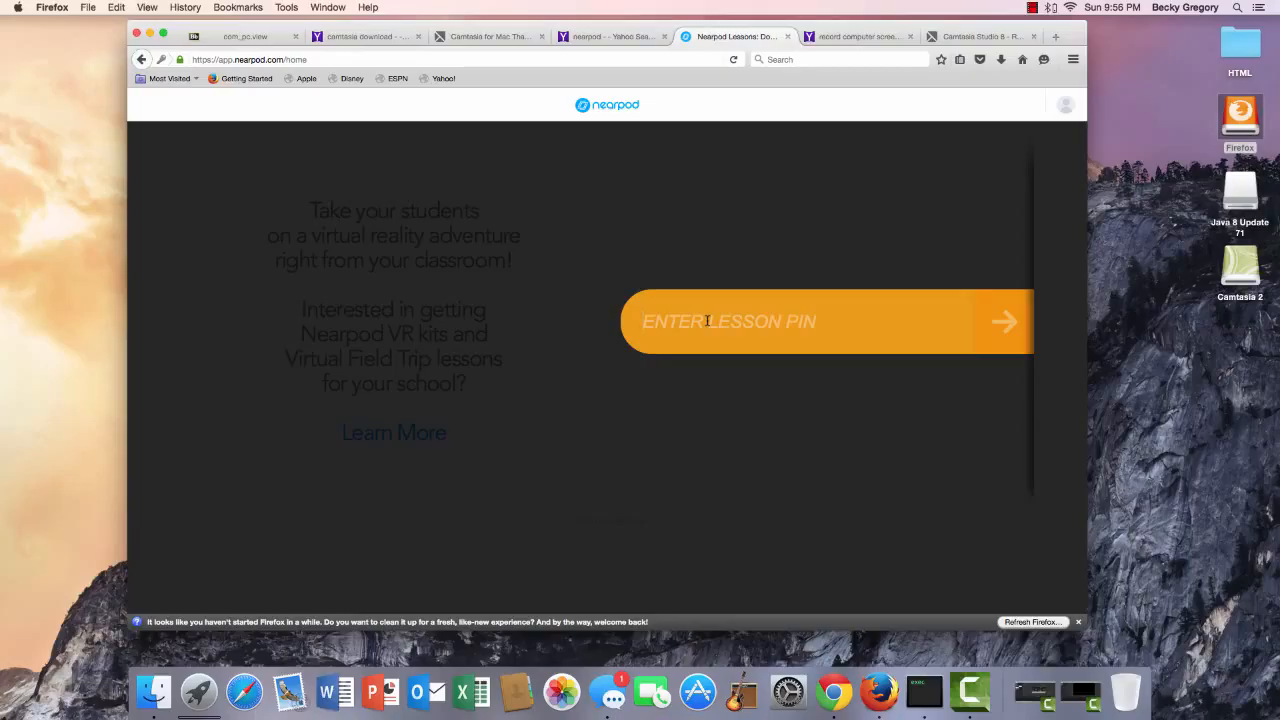
{"action": "left_click", "coordinate": [517, 209]}
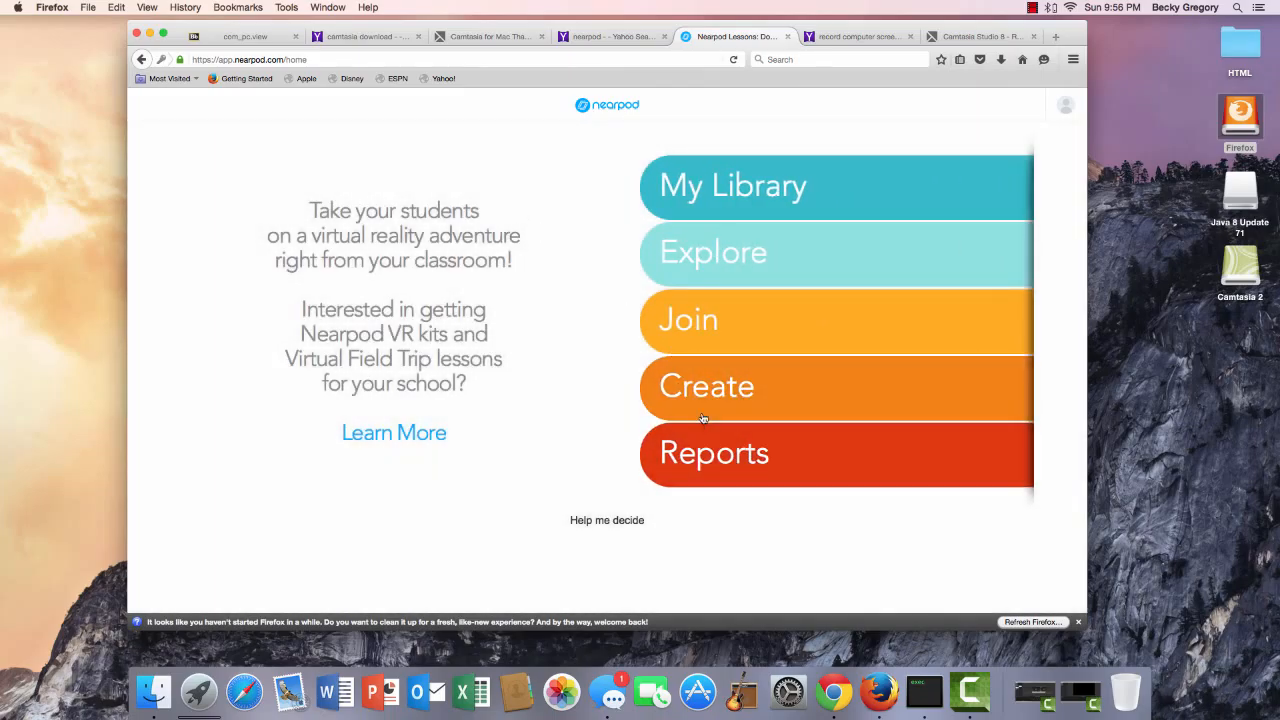
{"action": "left_click", "coordinate": [703, 418]}
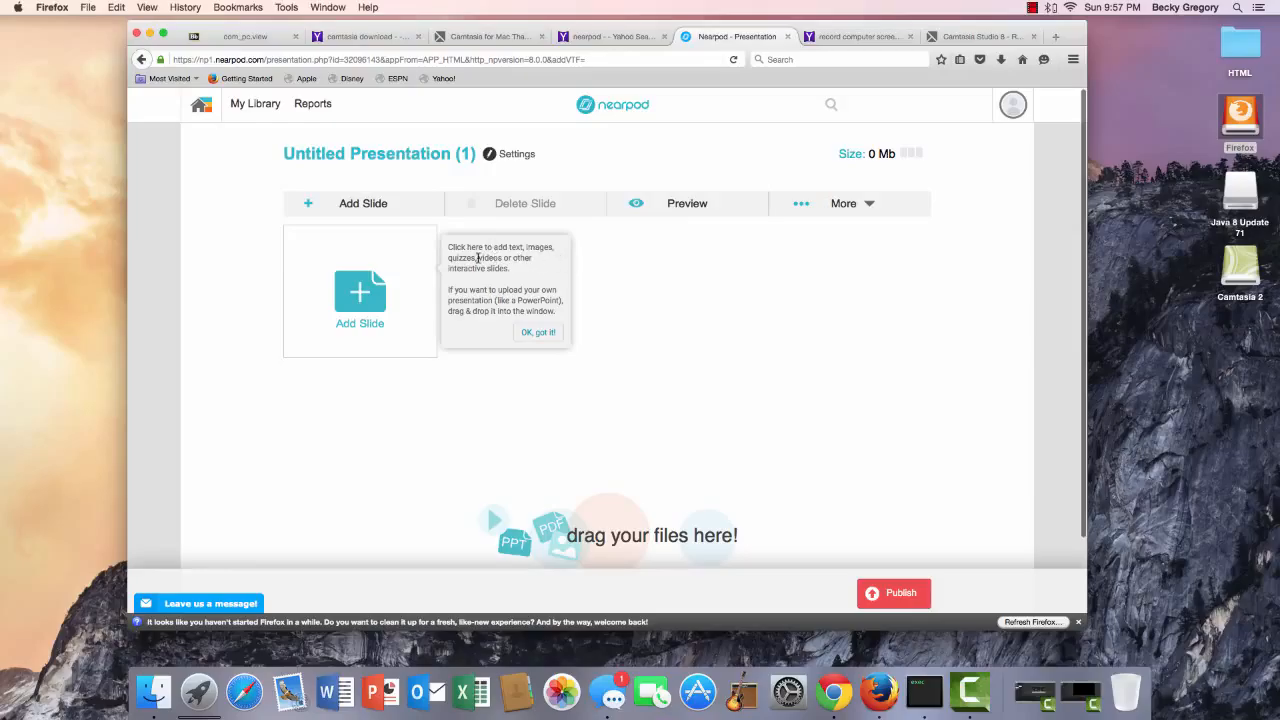
Add a plain content Slide to Untitled Presentation (1) from the Add Content options.
{"action": "left_click", "coordinate": [408, 296]}
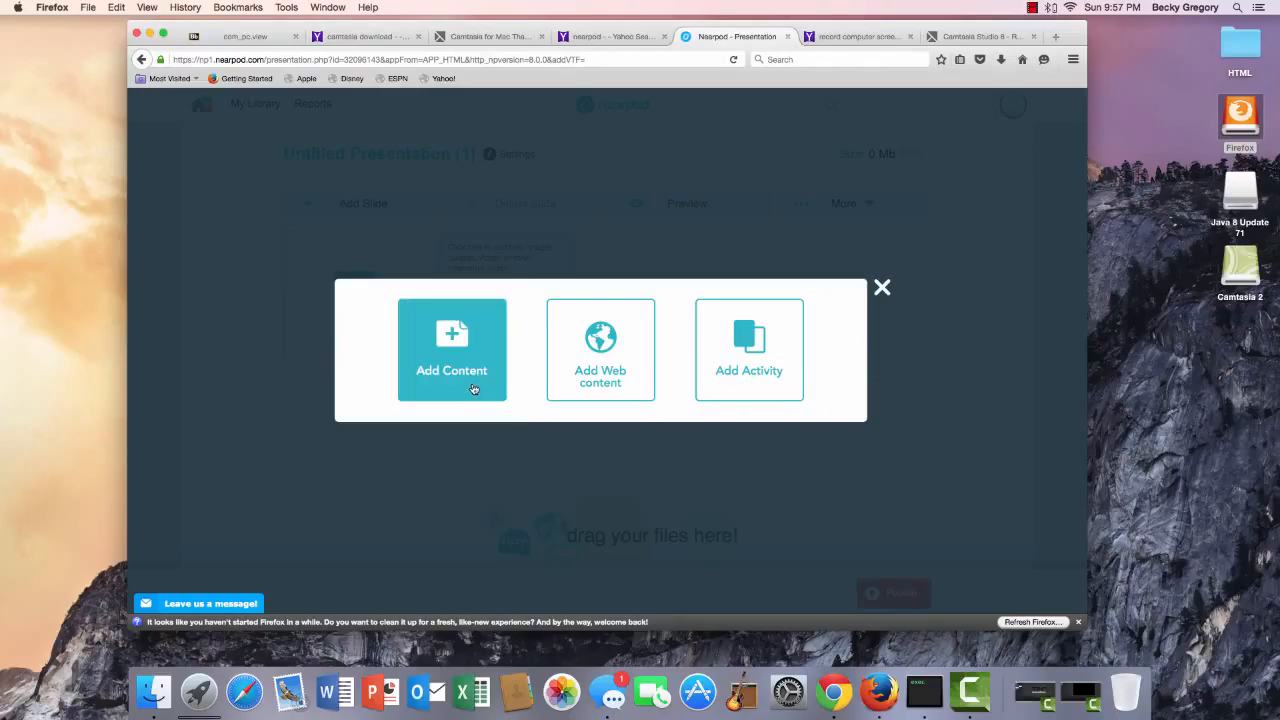
{"action": "left_click", "coordinate": [473, 389]}
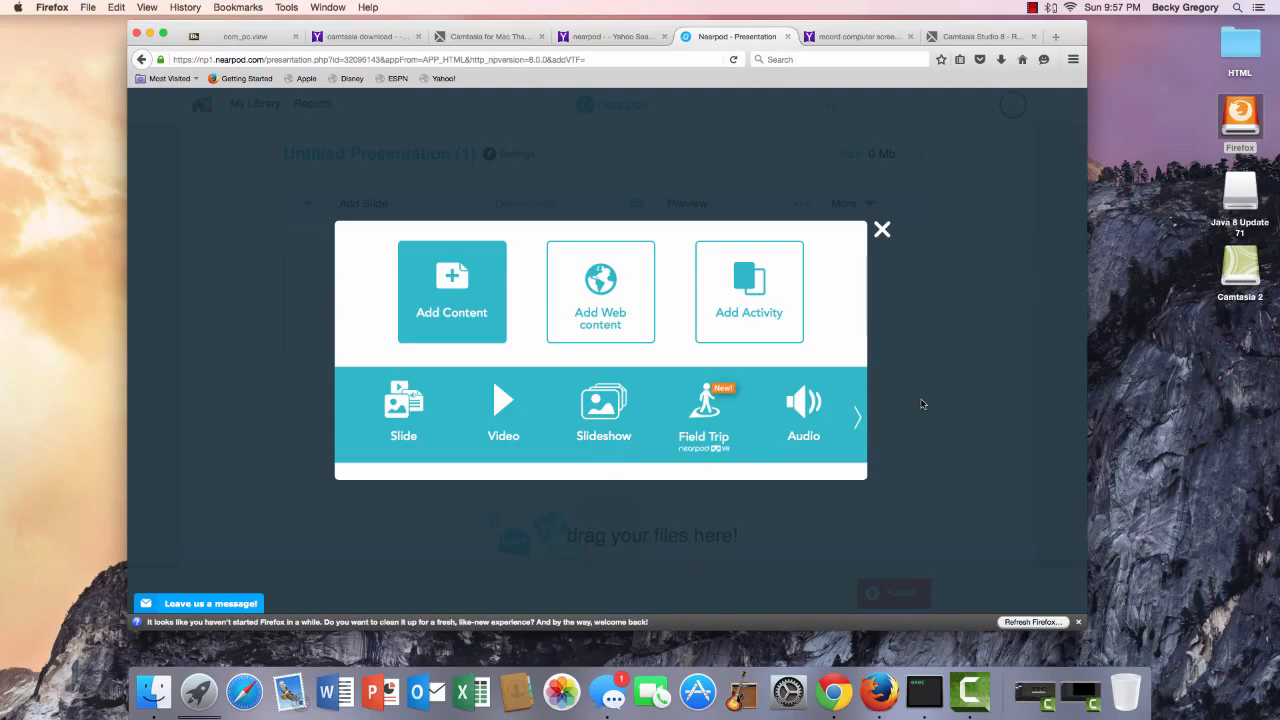
{"action": "left_click", "coordinate": [857, 418]}
{"action": "left_click", "coordinate": [855, 419]}
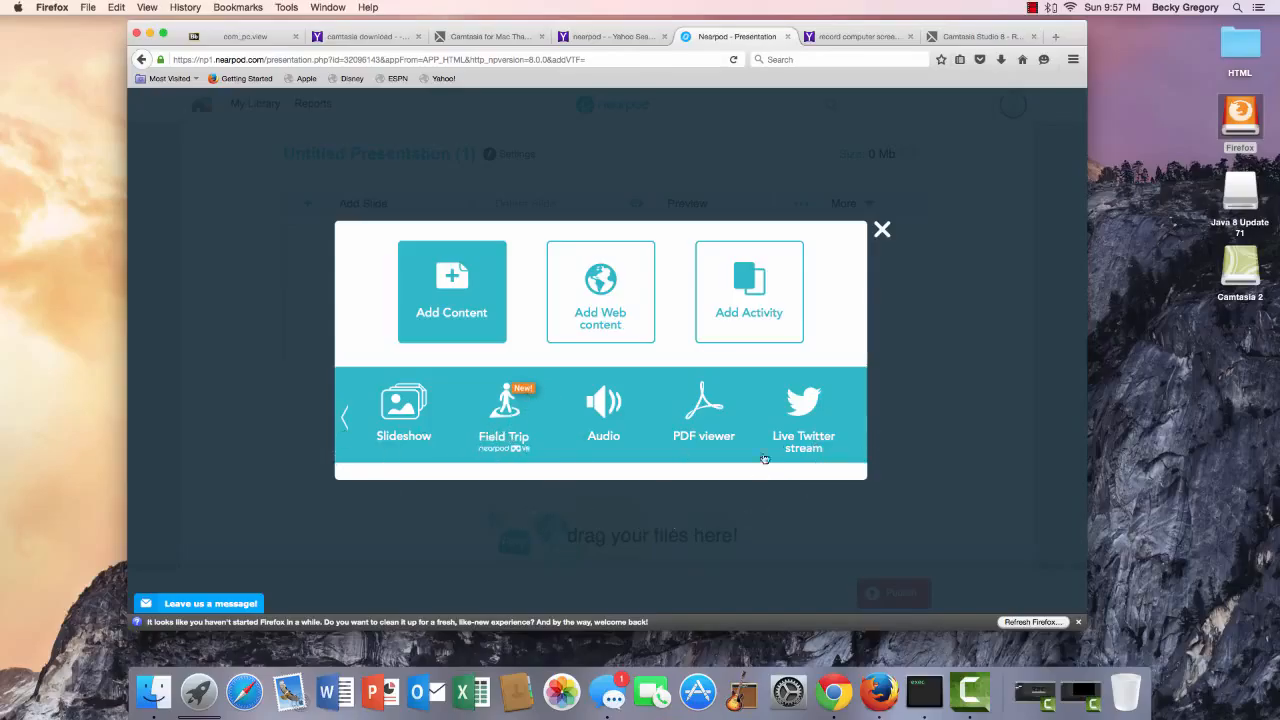
{"action": "left_click", "coordinate": [344, 418]}
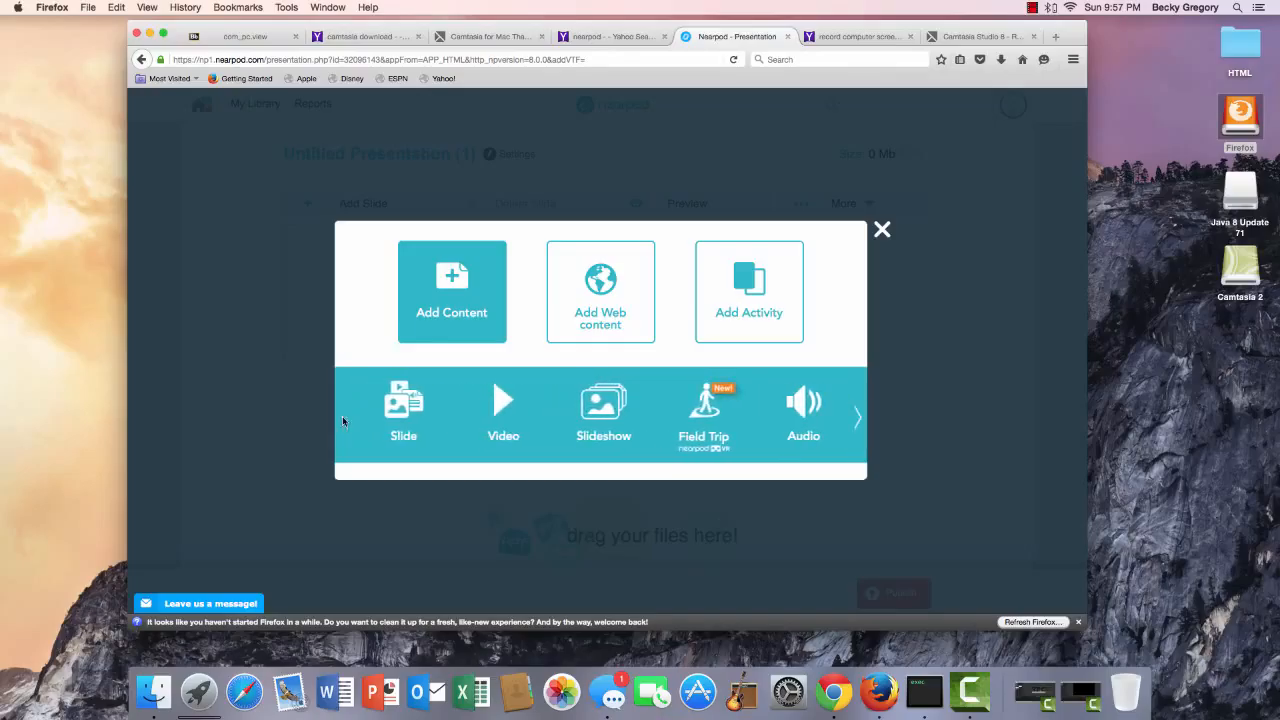
{"action": "left_click", "coordinate": [400, 415]}
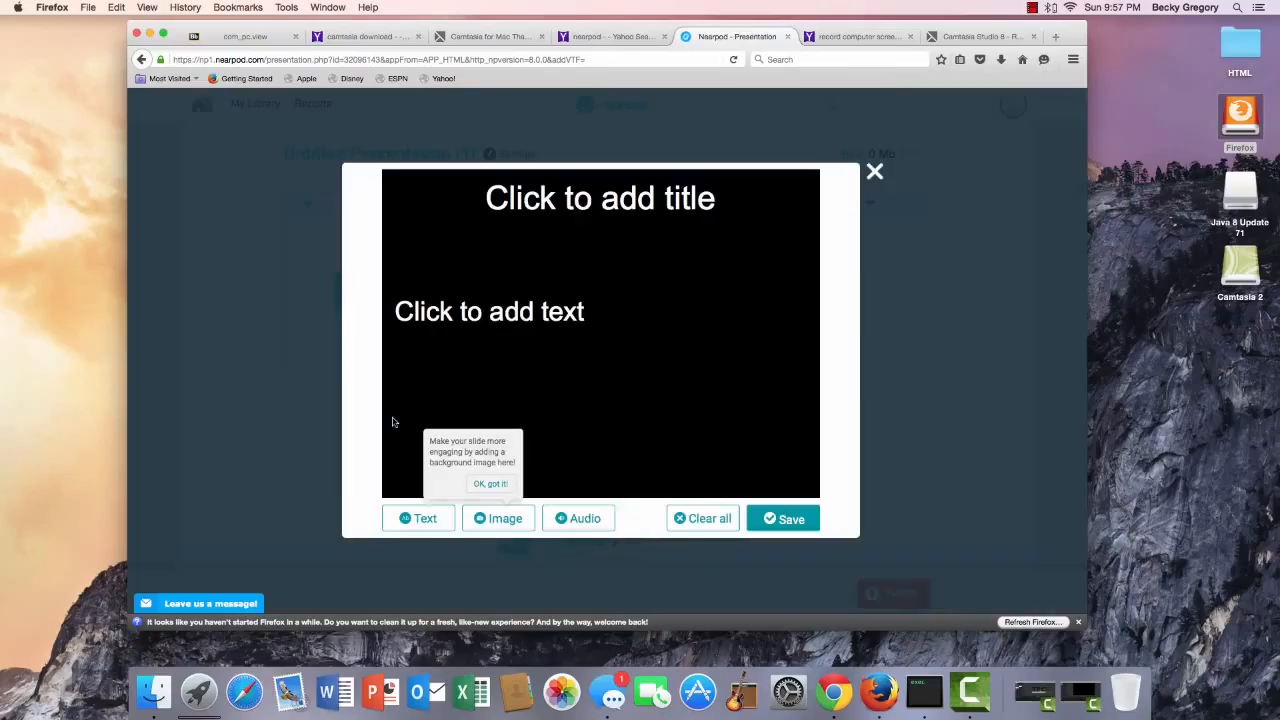
Title the first slide with the teacher's name followed by "'s Science".
{"action": "left_click", "coordinate": [654, 223]}
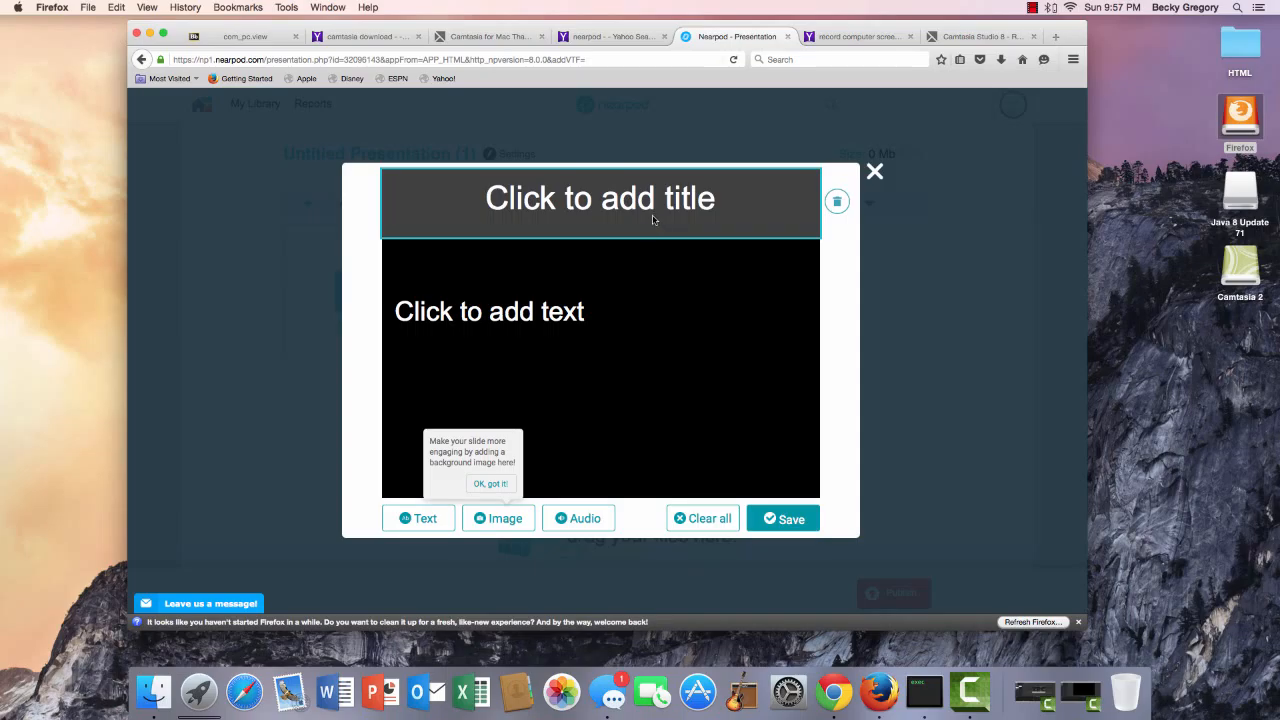
{"action": "left_click", "coordinate": [652, 219]}
{"action": "type", "text": "KM"}
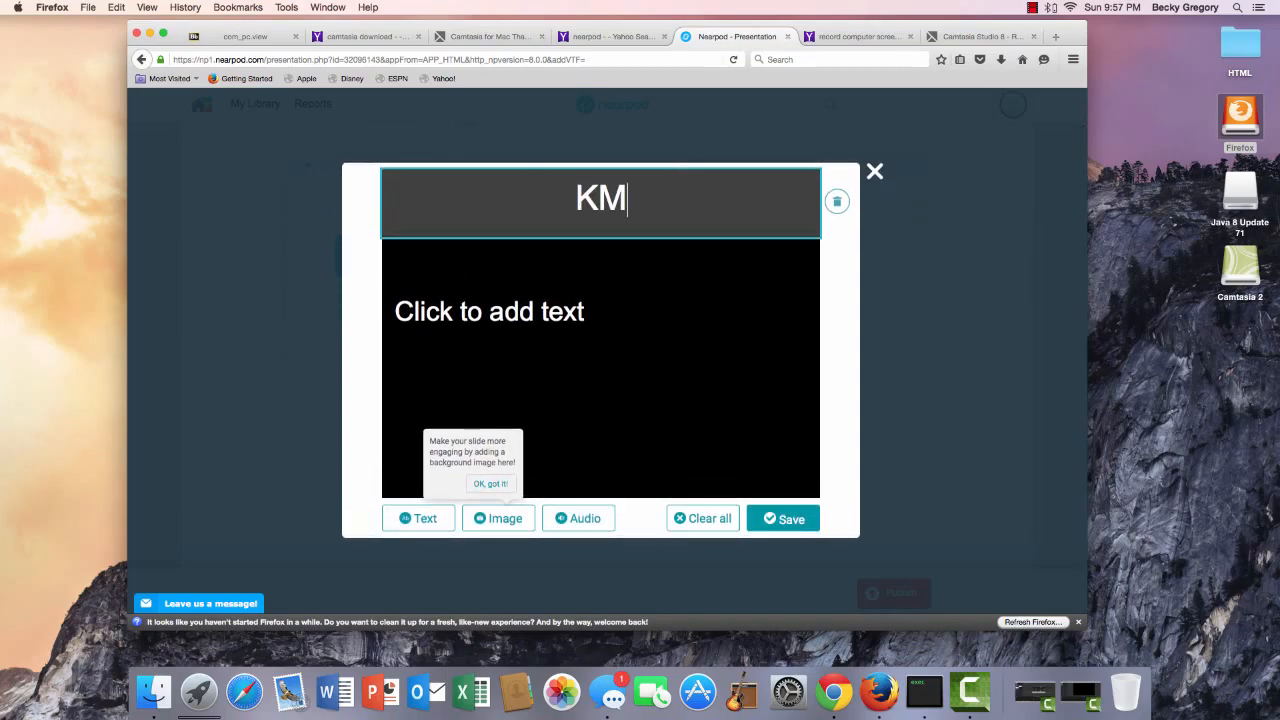
{"action": "key", "text": "BackSpace"}
{"action": "key", "text": "BackSpace"}
{"action": "type", "text": "Mrs"}
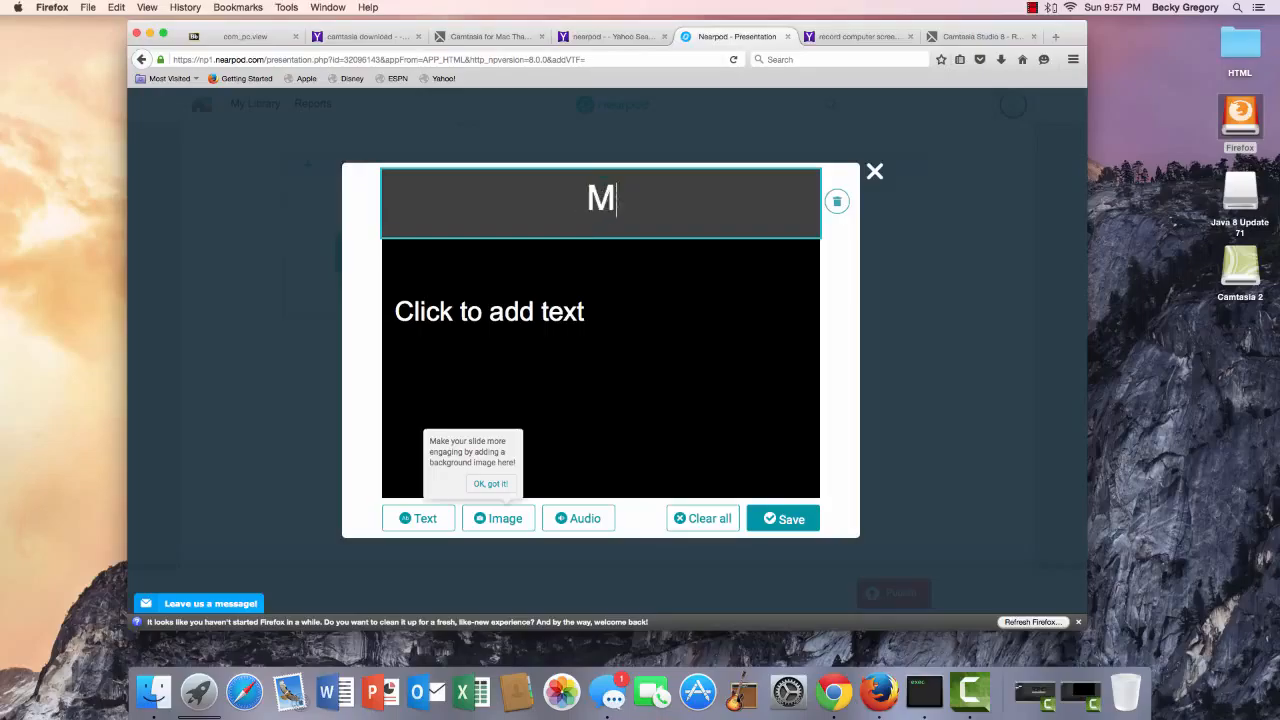
{"action": "type", "text": ". "}
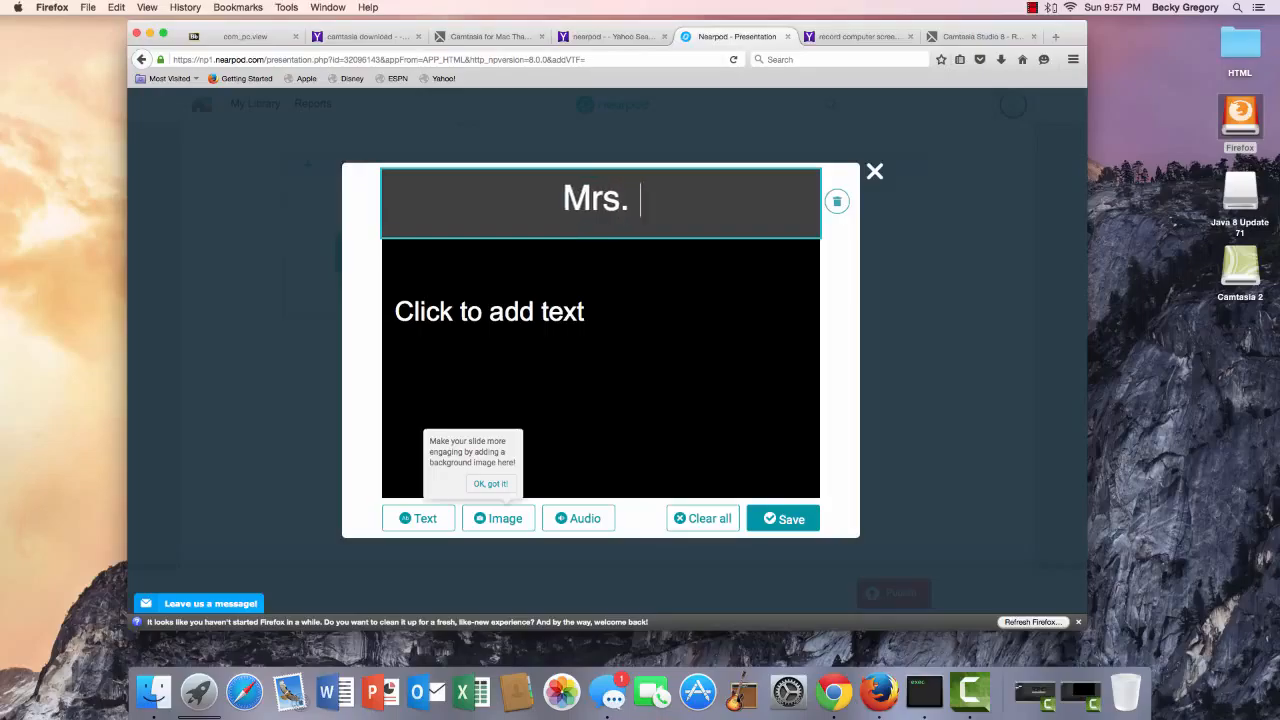
{"action": "type", "text": "Gregory's"}
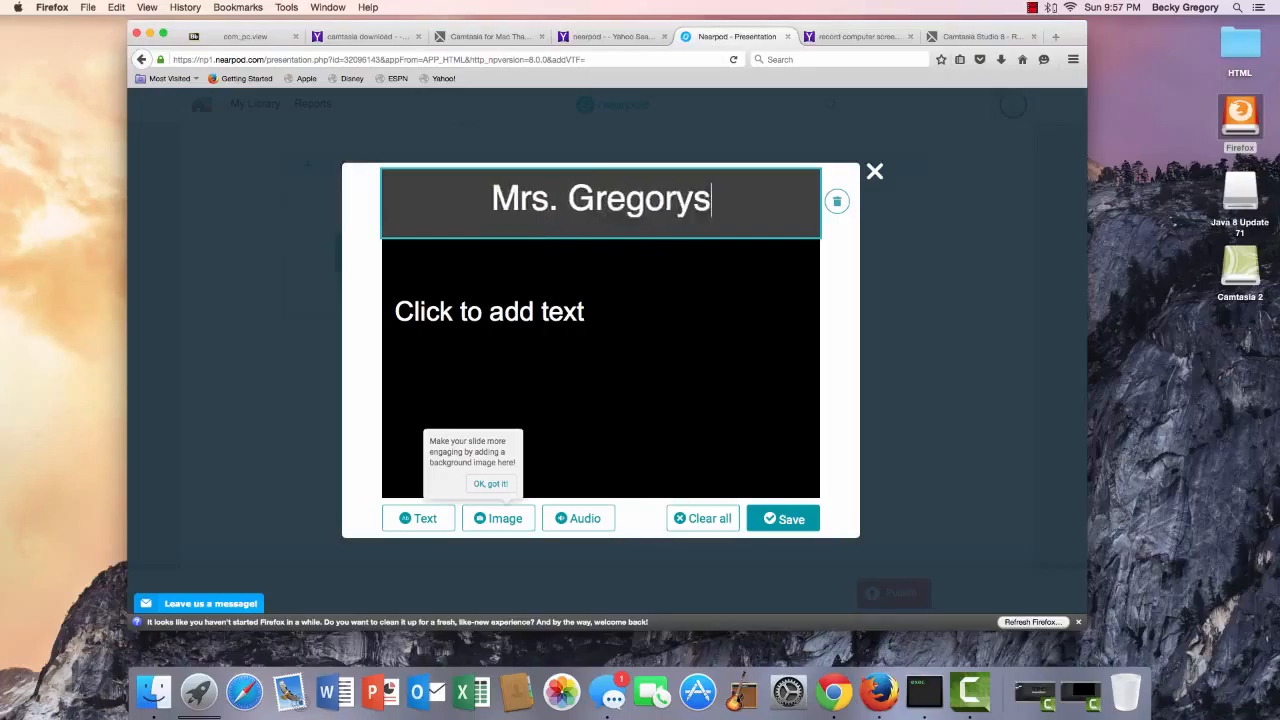
{"action": "key", "text": "BackSpace"}
{"action": "type", "text": "'s Sc"}
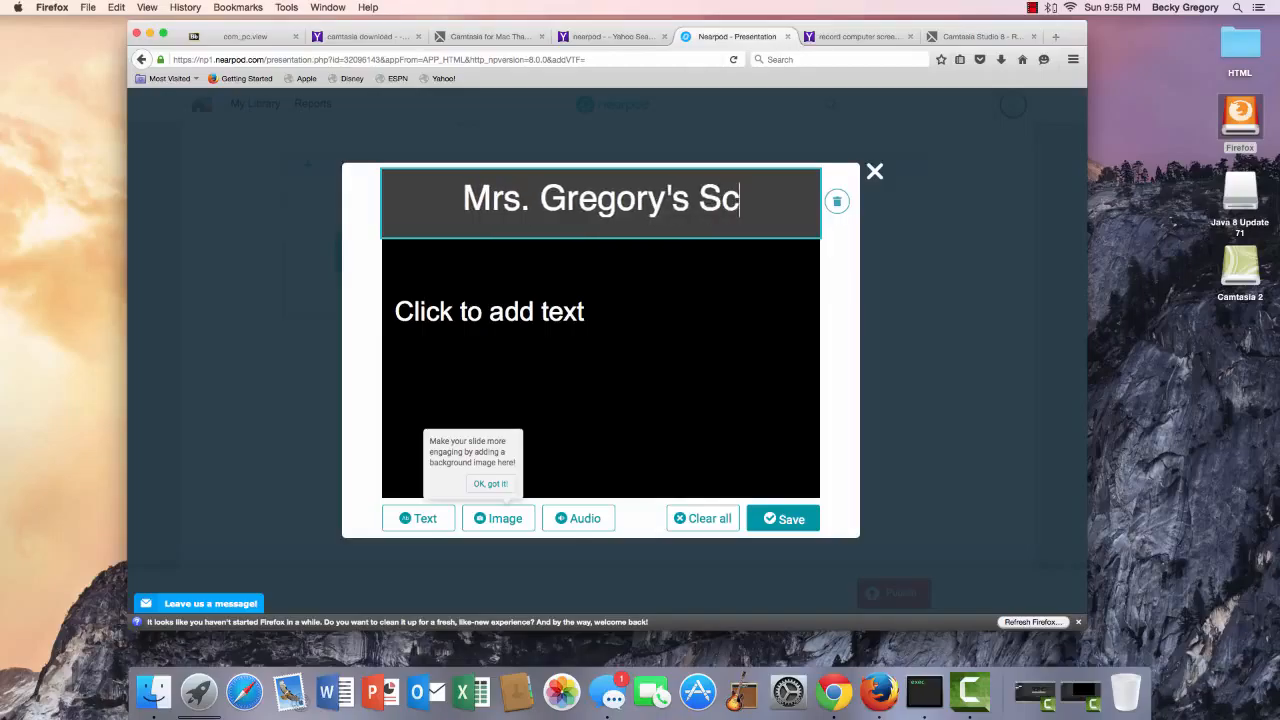
{"action": "type", "text": "ience"}
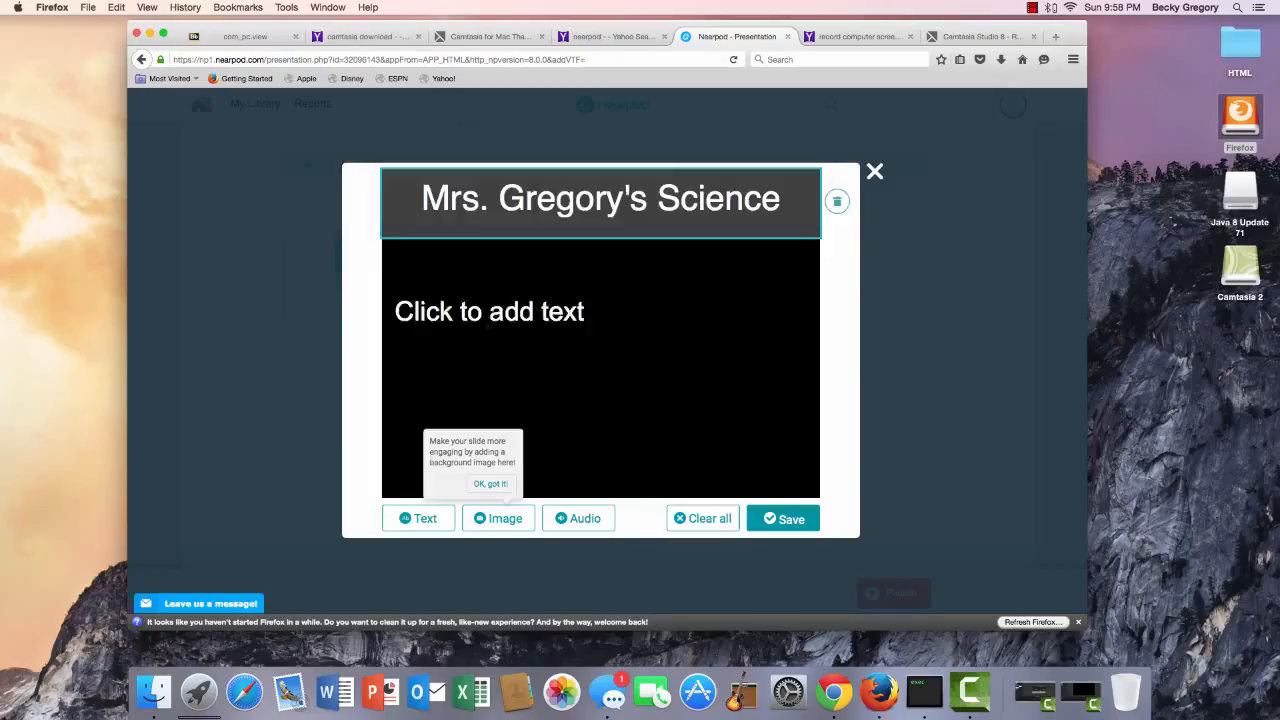
Add the body text 'Plate Tectonics' and save the slide.
{"action": "left_click", "coordinate": [488, 320]}
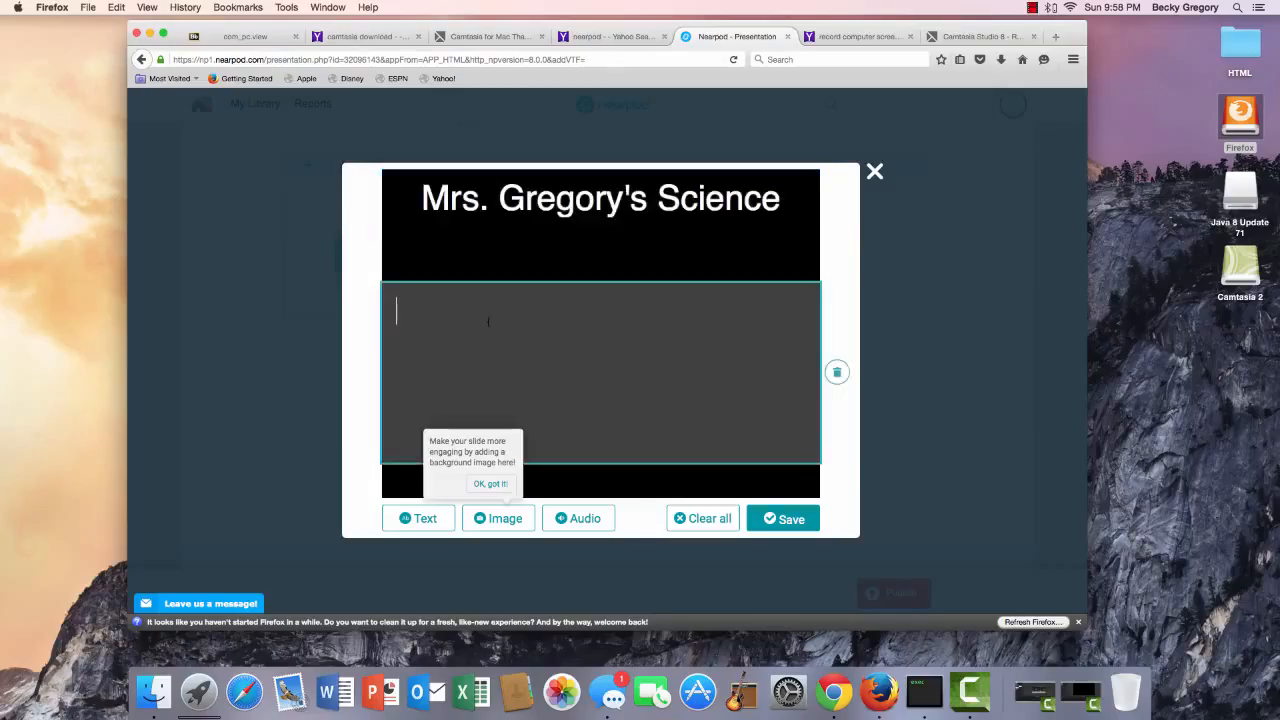
{"action": "type", "text": "Plate"}
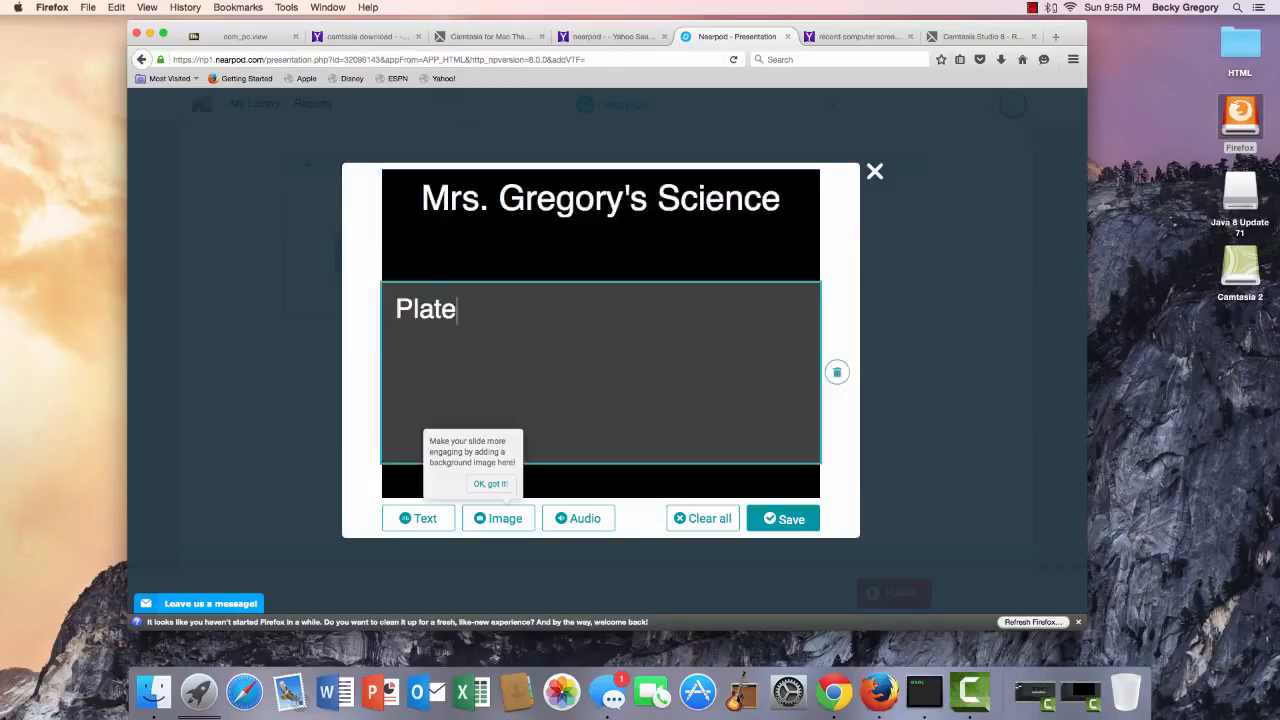
{"action": "type", "text": " Tectonics"}
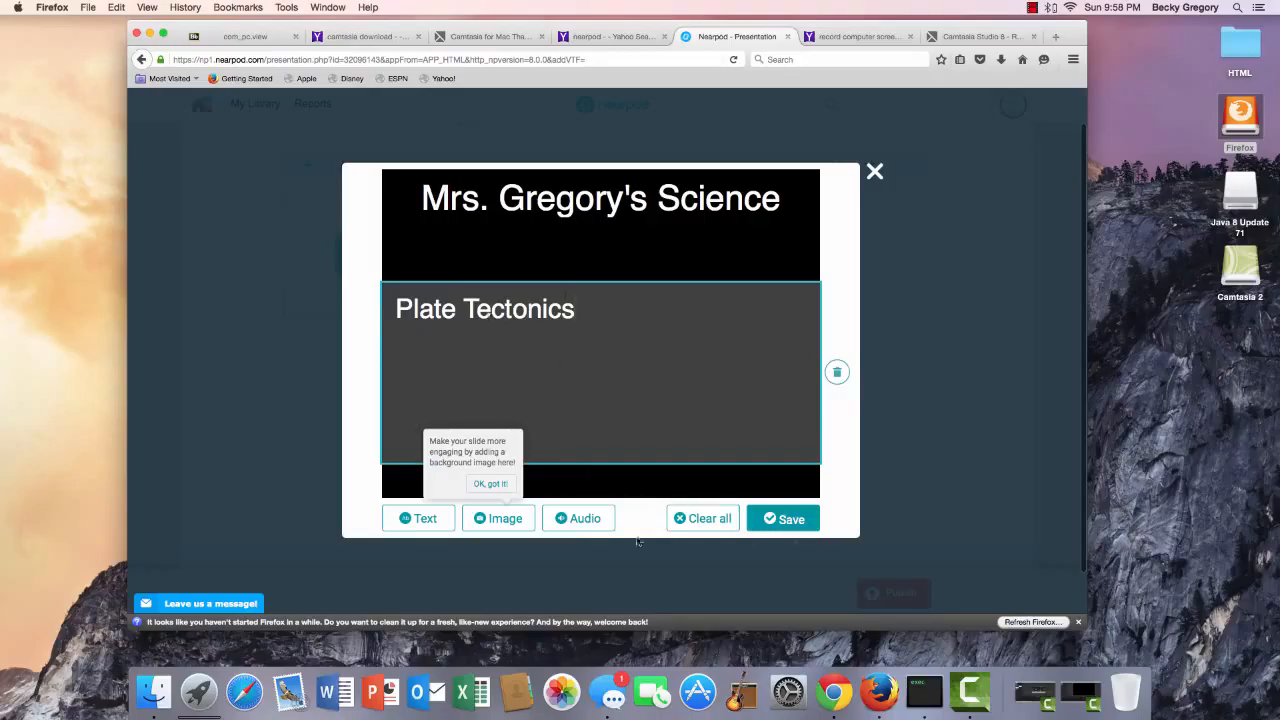
{"action": "left_click", "coordinate": [798, 530]}
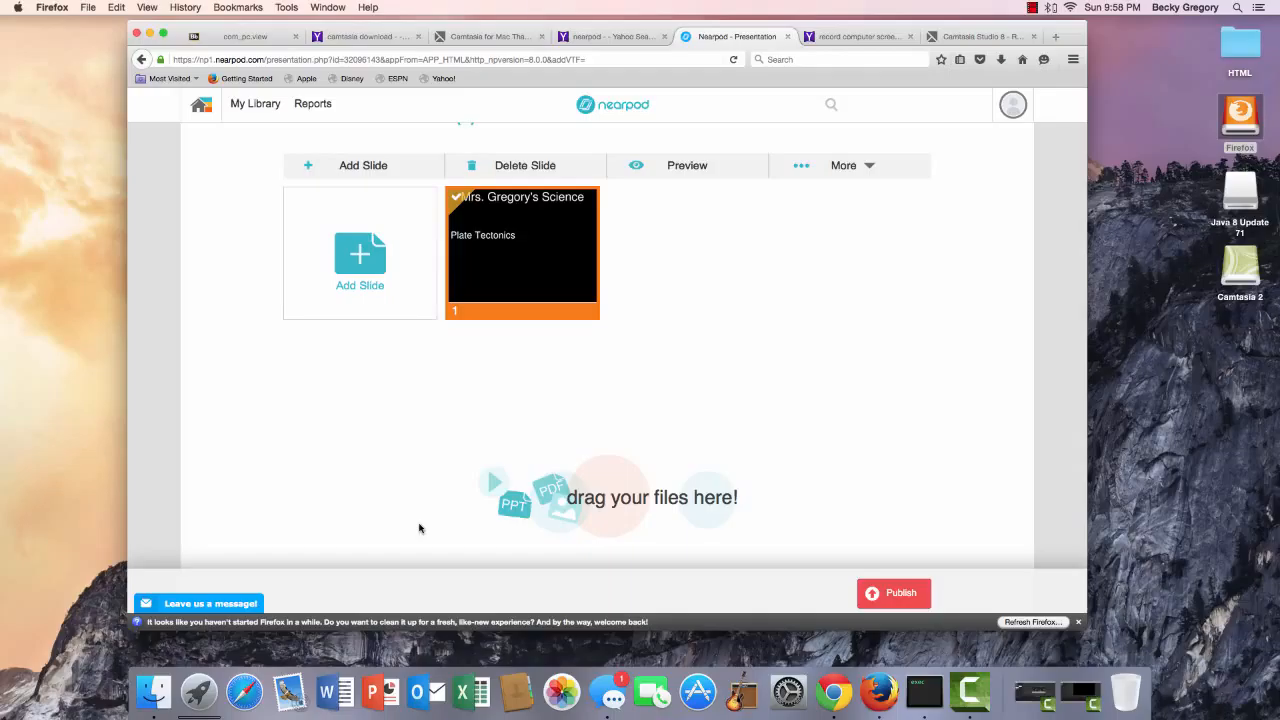
{"action": "left_click", "coordinate": [354, 289]}
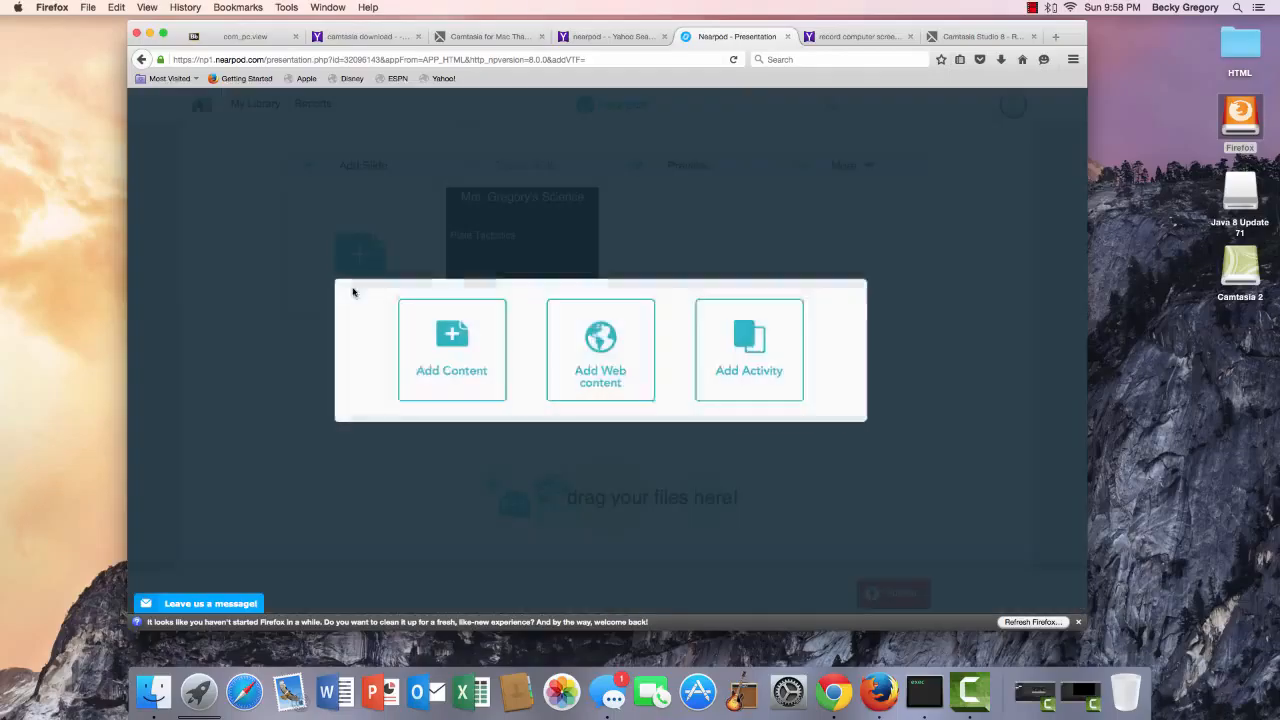
{"action": "left_click", "coordinate": [630, 372]}
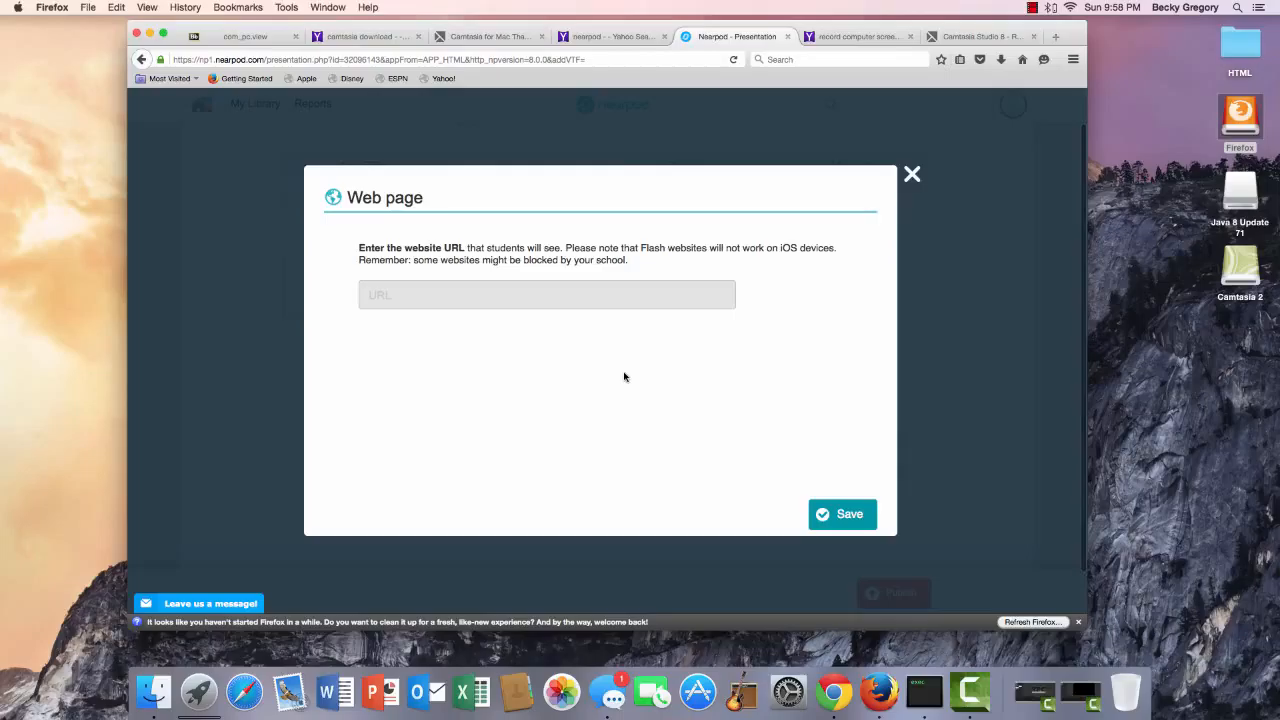
{"action": "left_click", "coordinate": [649, 296]}
{"action": "type", "text": "www.nasa.com"}
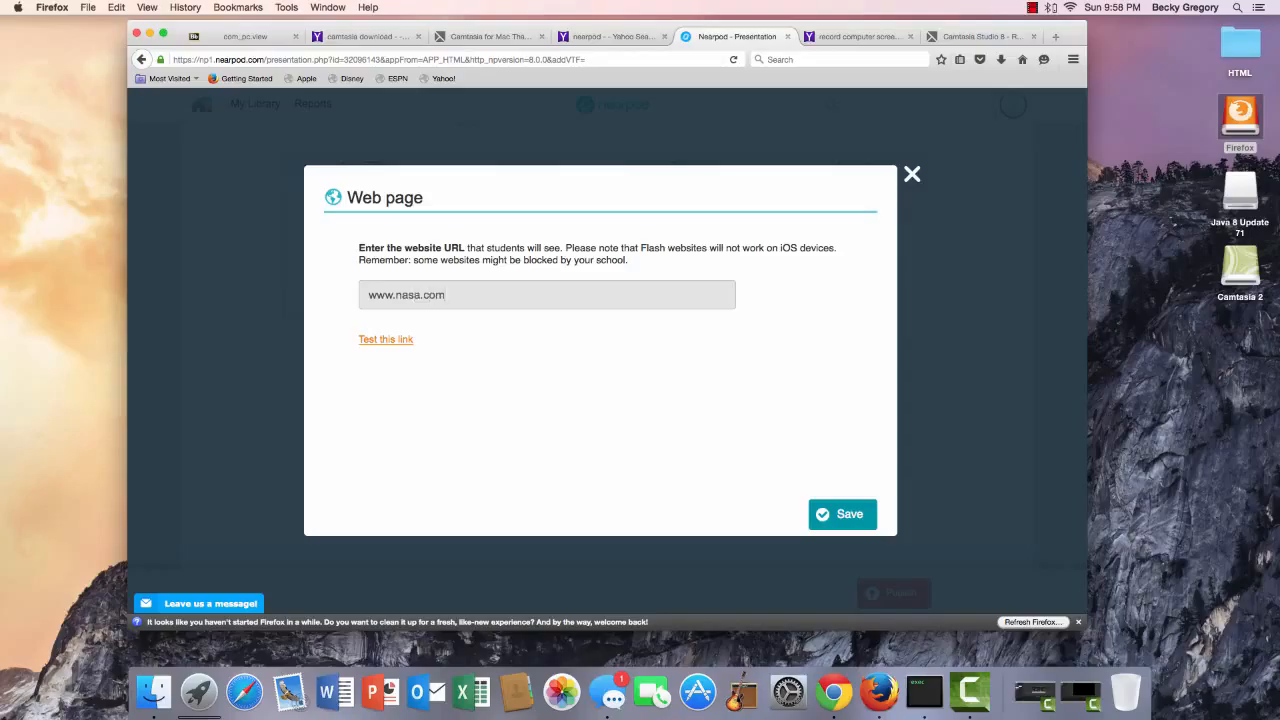
{"action": "left_click", "coordinate": [841, 510]}
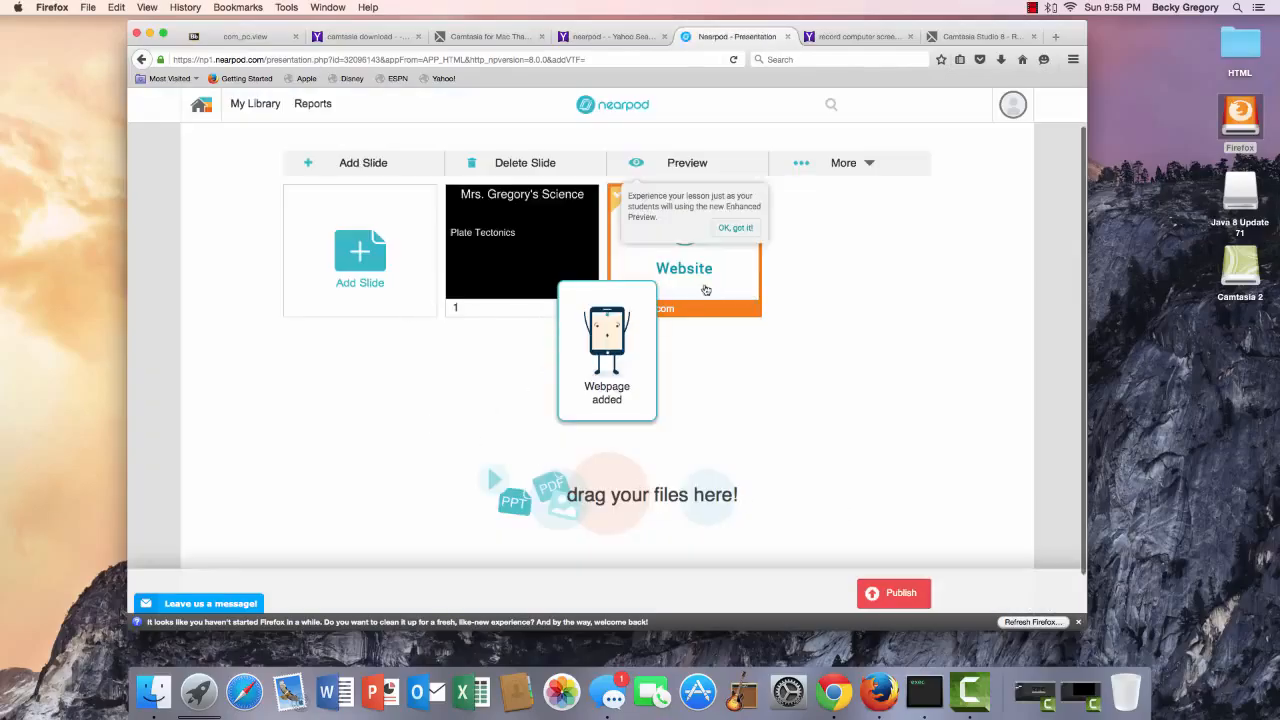
Dismiss the preview tip and start an Open Ended Question slide from the activities.
{"action": "left_click", "coordinate": [735, 228]}
{"action": "left_click", "coordinate": [366, 275]}
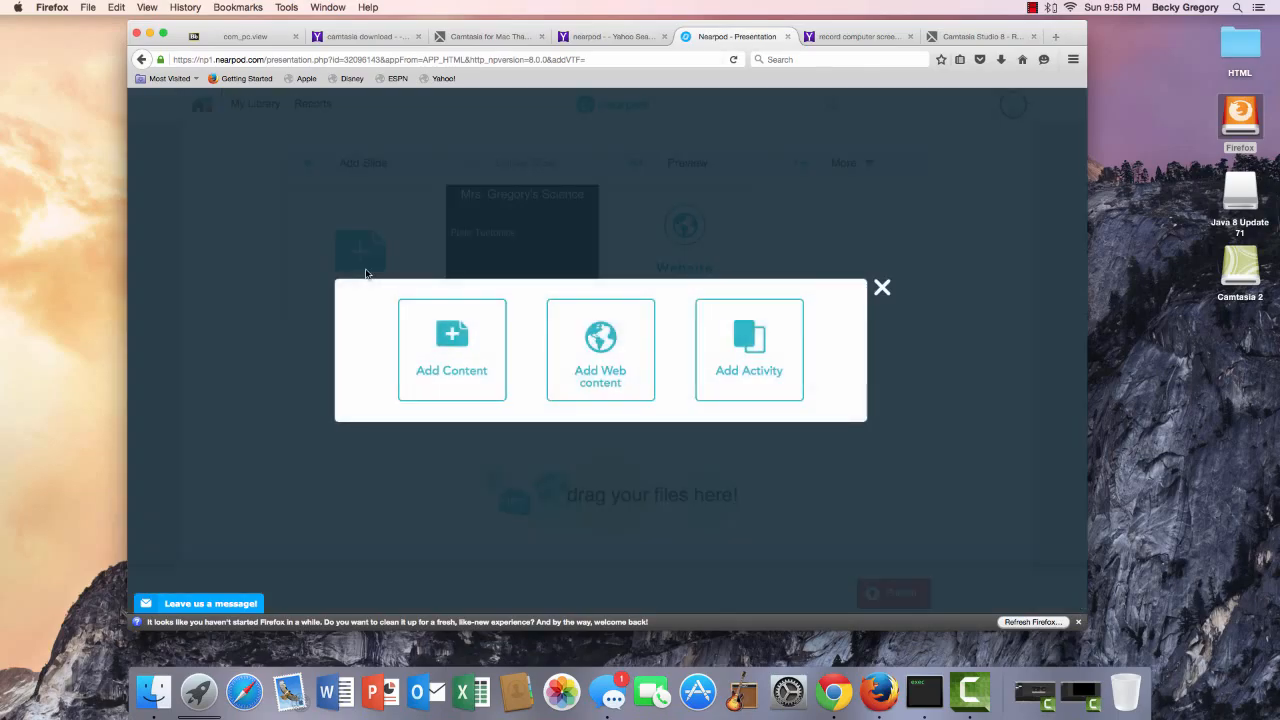
{"action": "left_click", "coordinate": [750, 370]}
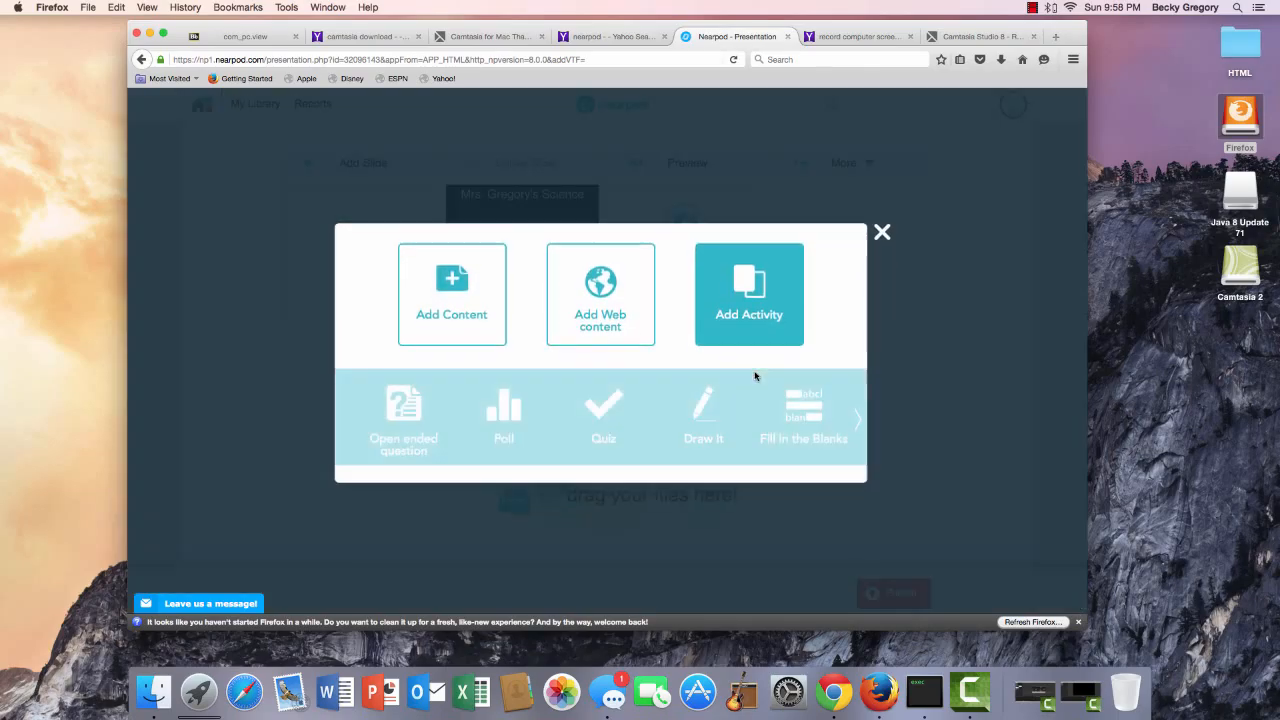
{"action": "left_click", "coordinate": [859, 418]}
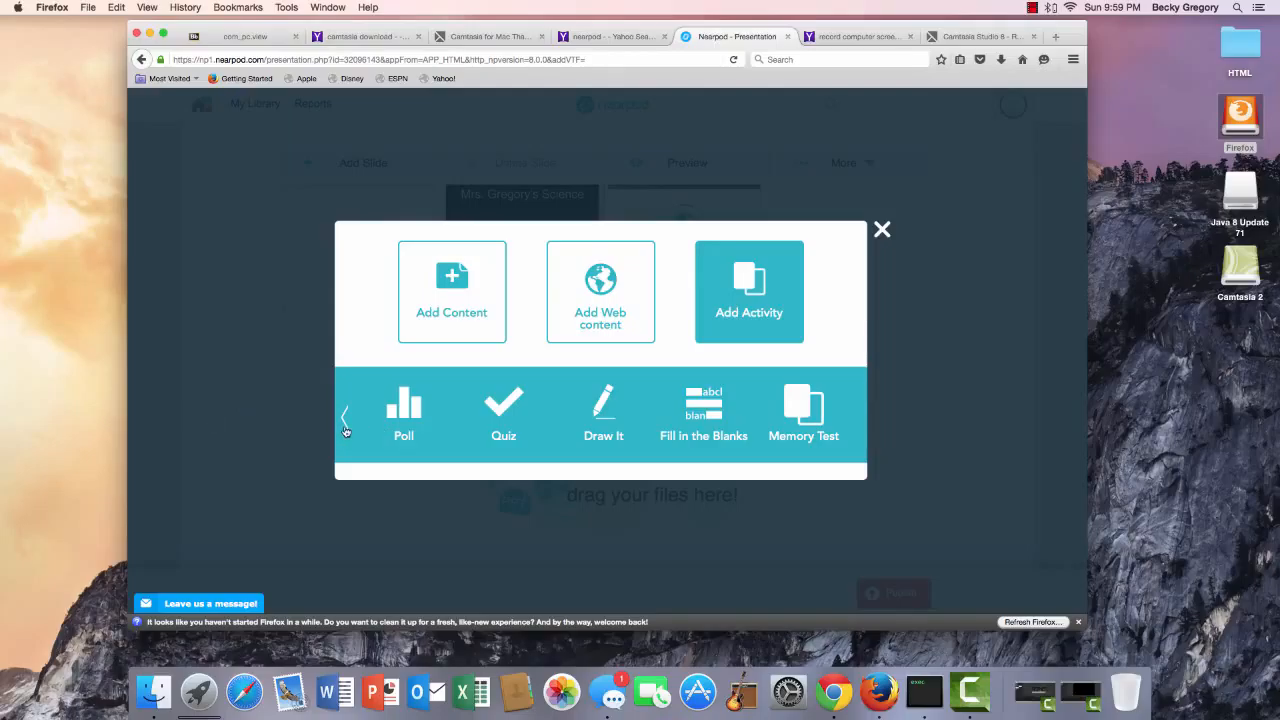
{"action": "left_click", "coordinate": [345, 428]}
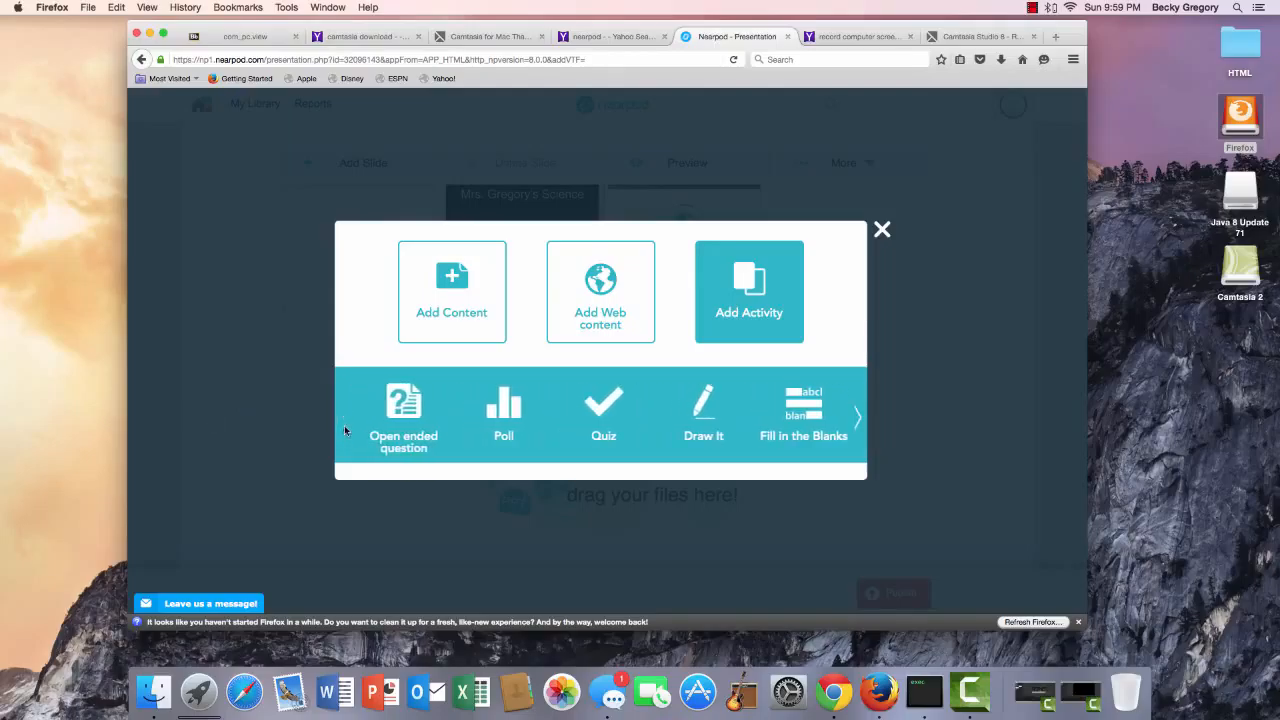
{"action": "left_click", "coordinate": [397, 430]}
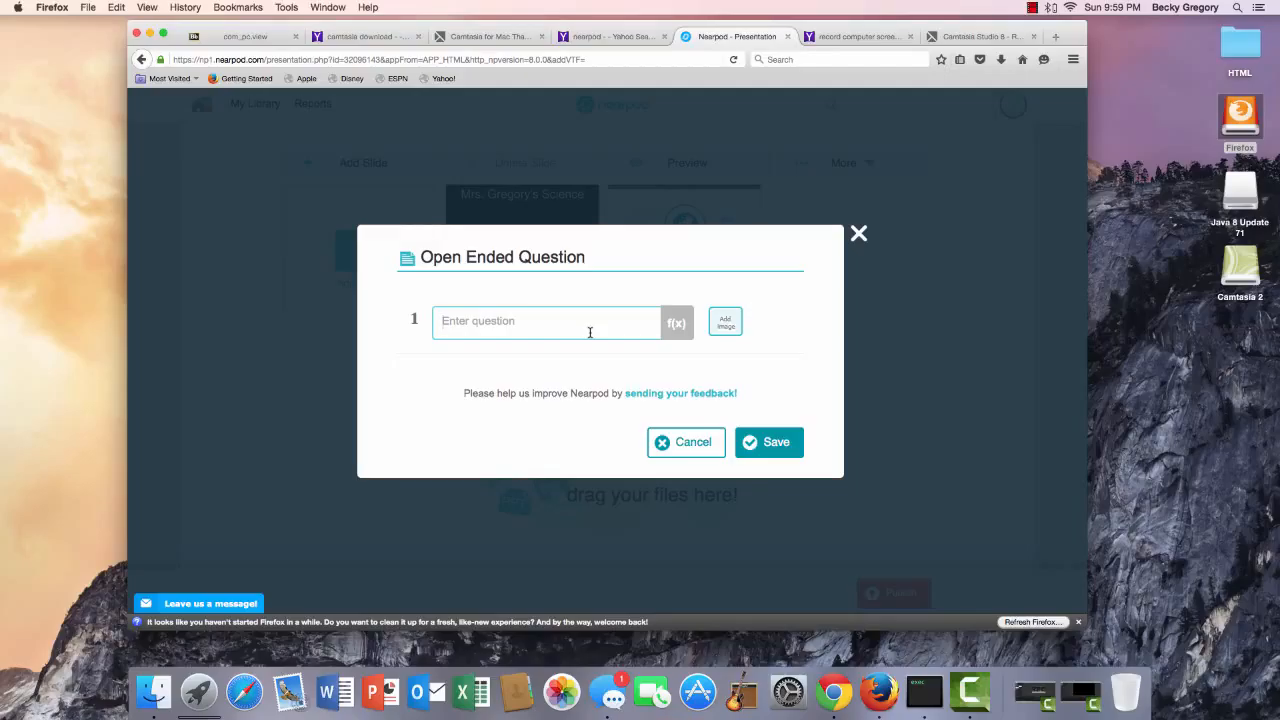
Enter the question 'What are the three types of plate boudaries?' and save the slide.
{"action": "type", "text": "What are th"}
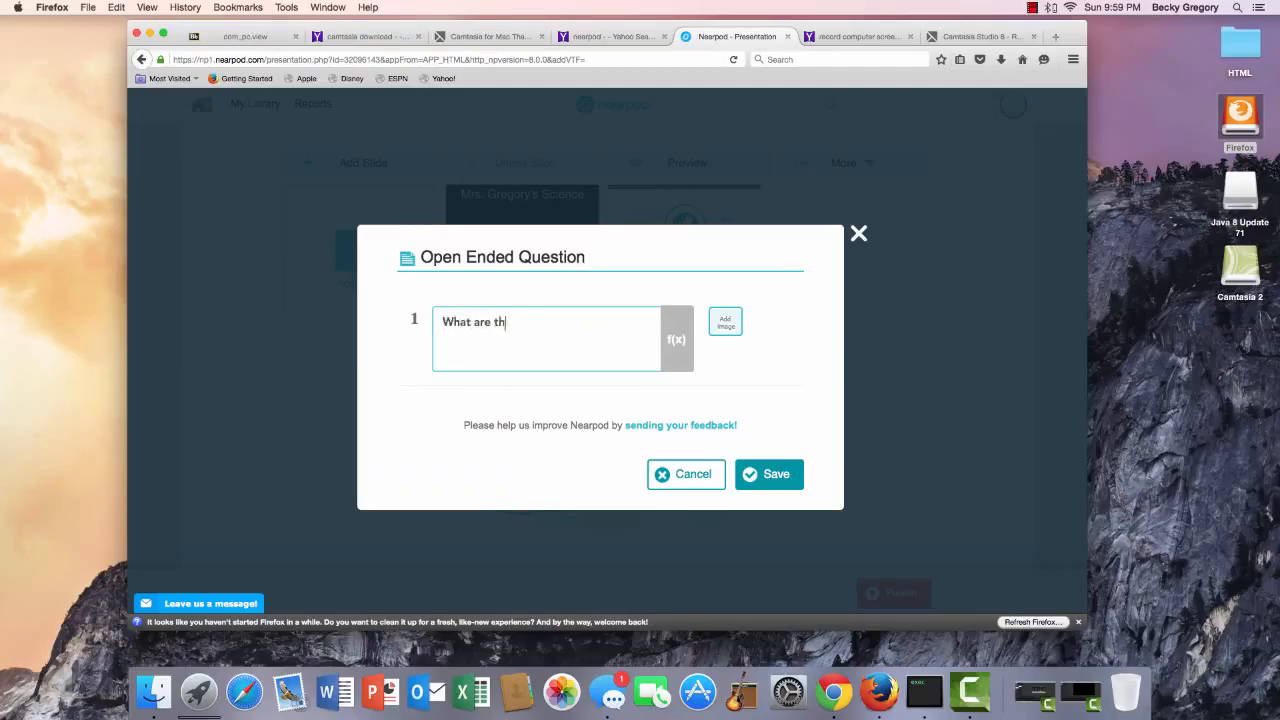
{"action": "type", "text": "e three types of Boundaries"}
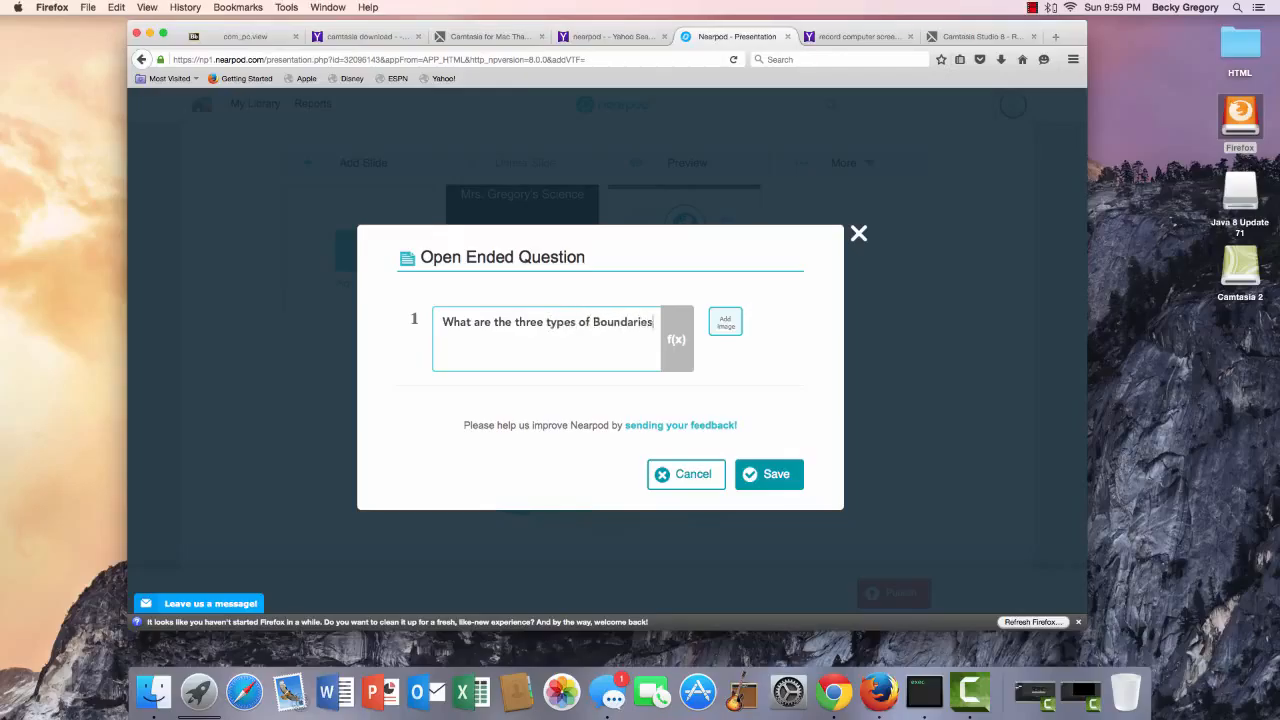
{"action": "key", "text": "BackSpace"}
{"action": "key", "text": "BackSpace"}
{"action": "key", "text": "BackSpace"}
{"action": "key", "text": "BackSpace"}
{"action": "key", "text": "BackSpace"}
{"action": "key", "text": "BackSpace"}
{"action": "key", "text": "BackSpace"}
{"action": "key", "text": "BackSpace"}
{"action": "key", "text": "BackSpace"}
{"action": "key", "text": "BackSpace"}
{"action": "type", "text": "plate boudaries"}
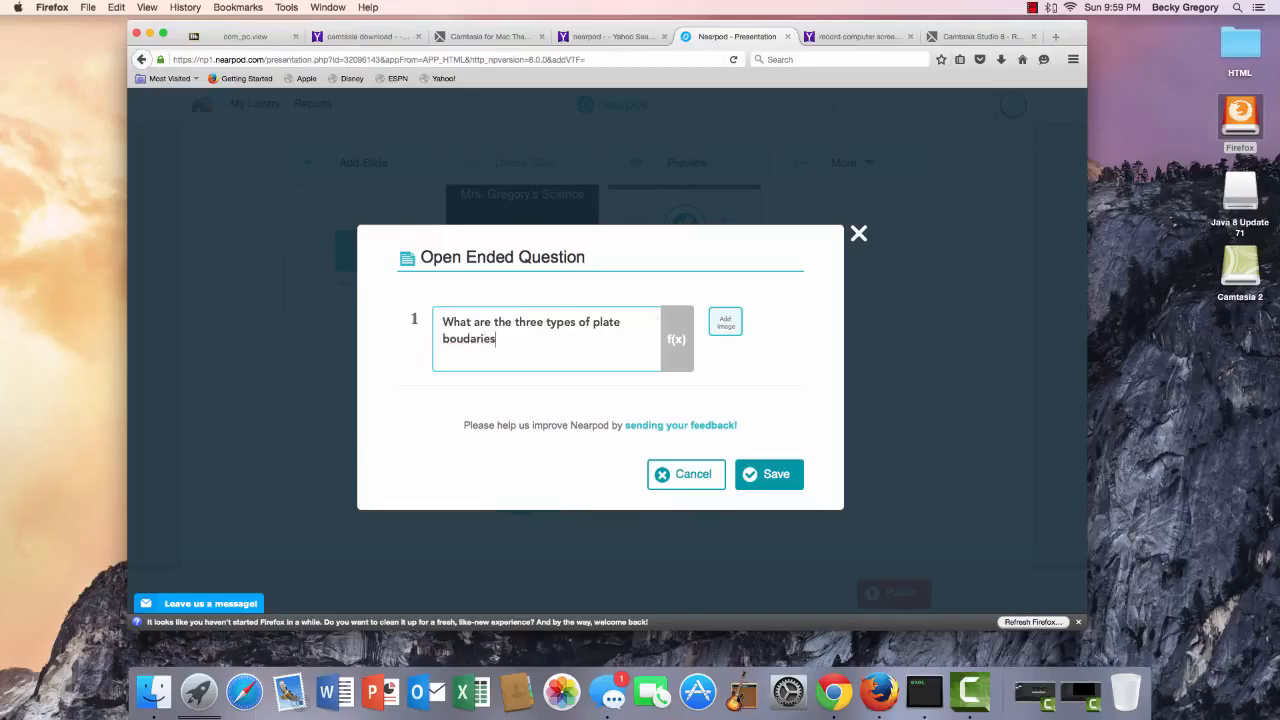
{"action": "type", "text": "?"}
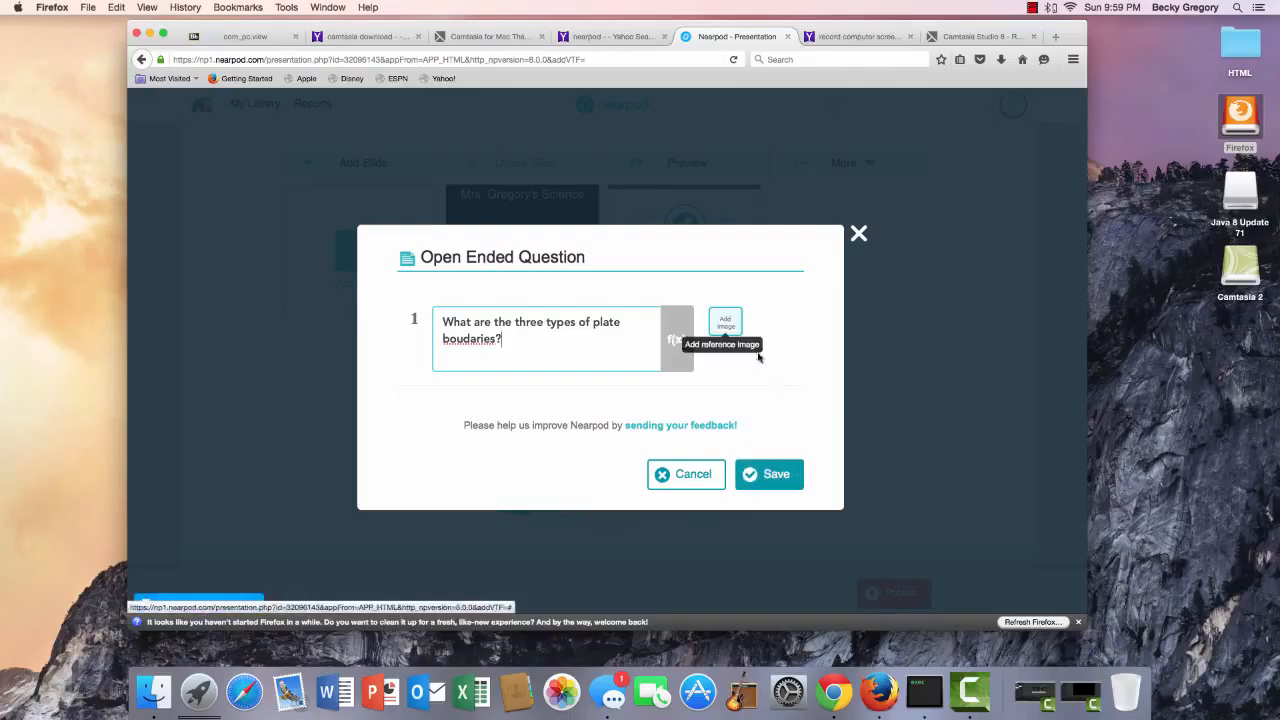
{"action": "left_click", "coordinate": [770, 481]}
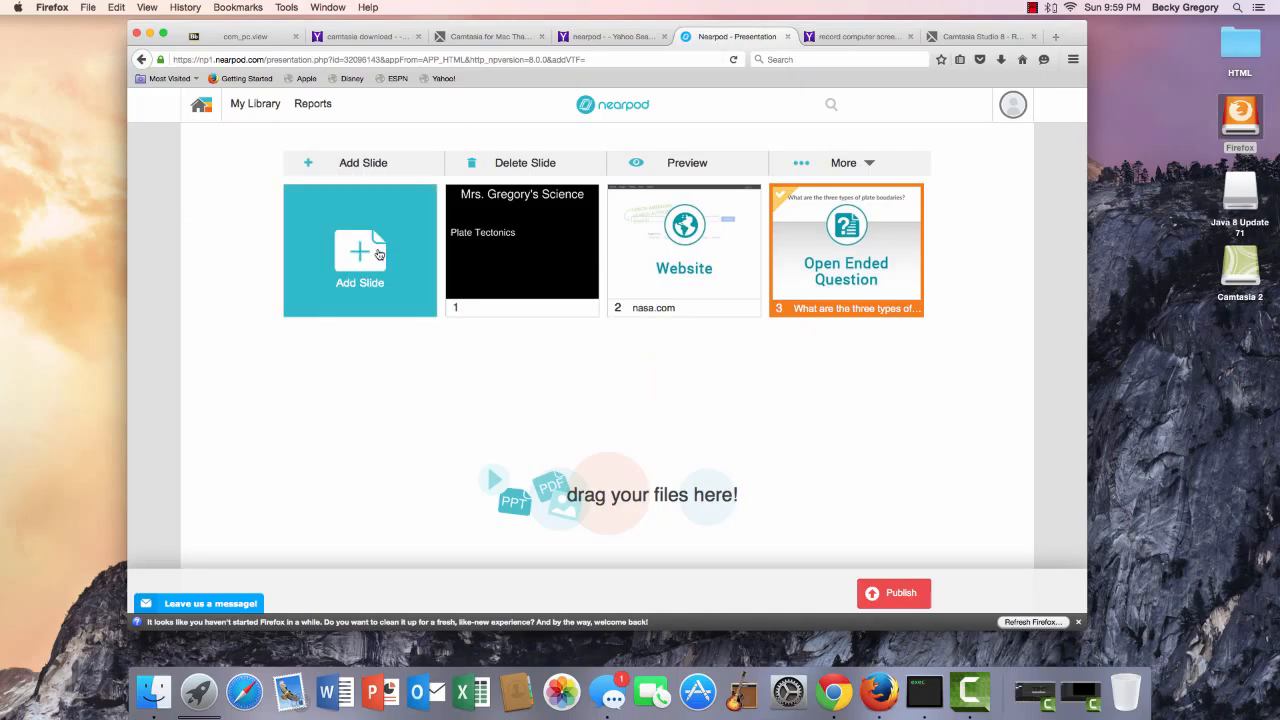
Close the add-slide options and return to the Nearpod home page, leaving the lesson unpublished.
{"action": "left_click", "coordinate": [377, 252]}
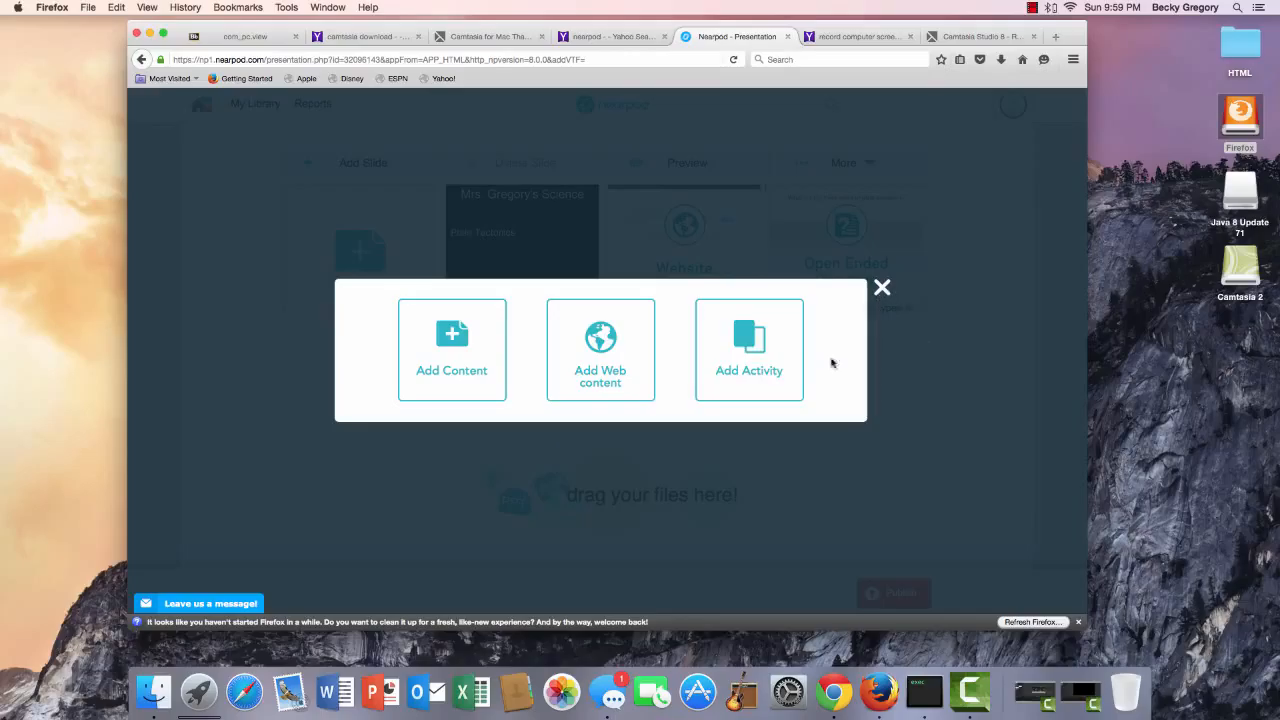
{"action": "left_click", "coordinate": [883, 288]}
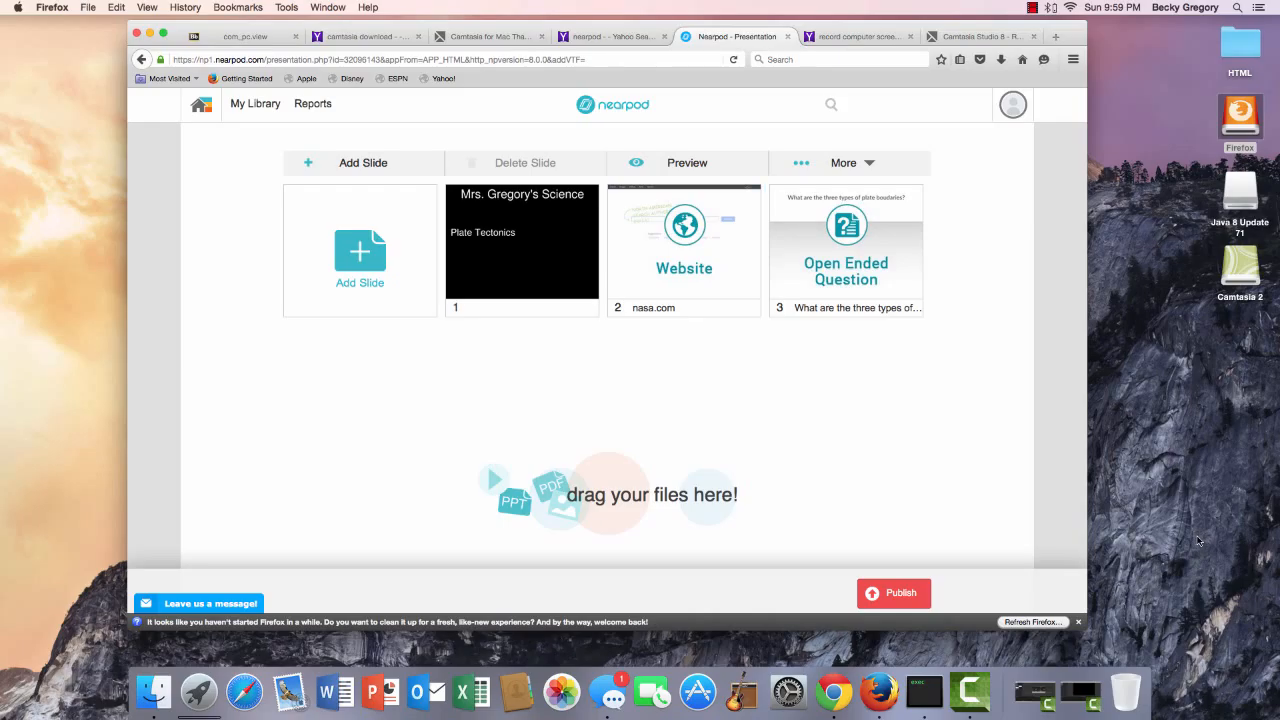
{"action": "left_click", "coordinate": [200, 105]}
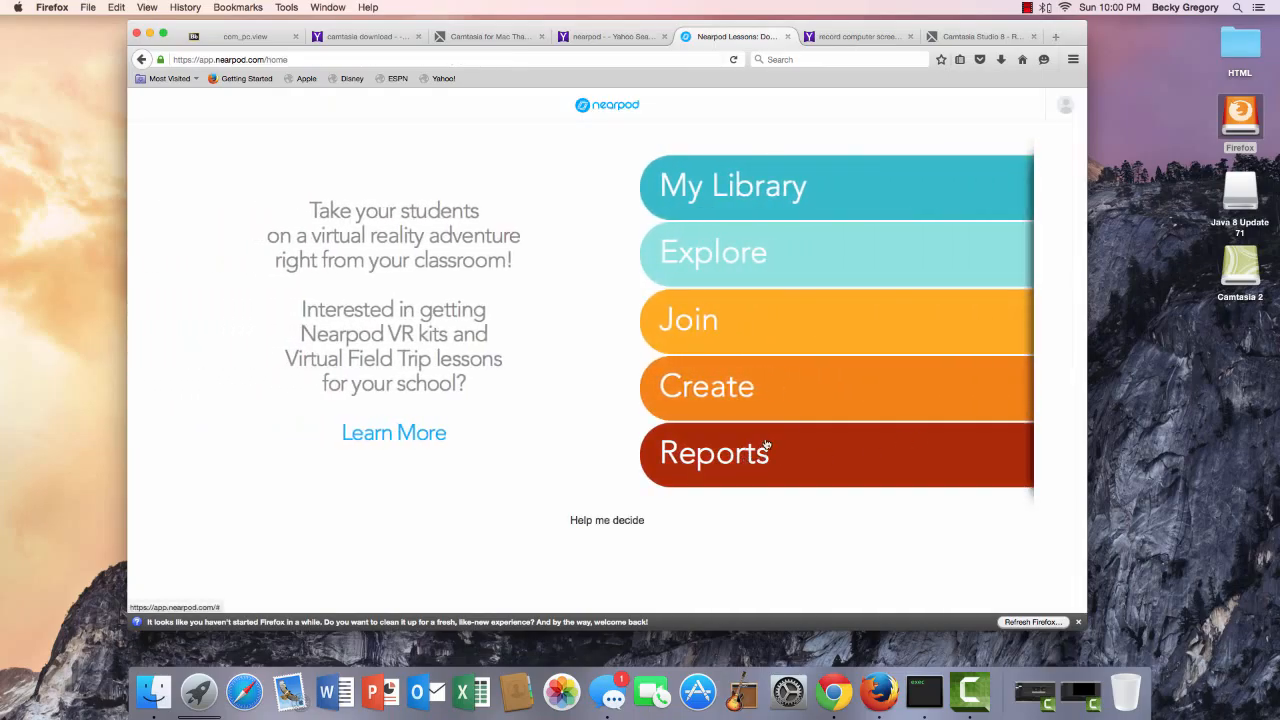
Open My Library and reveal the options on the Tectonic Plate Motions lesson card.
{"action": "left_click", "coordinate": [759, 189]}
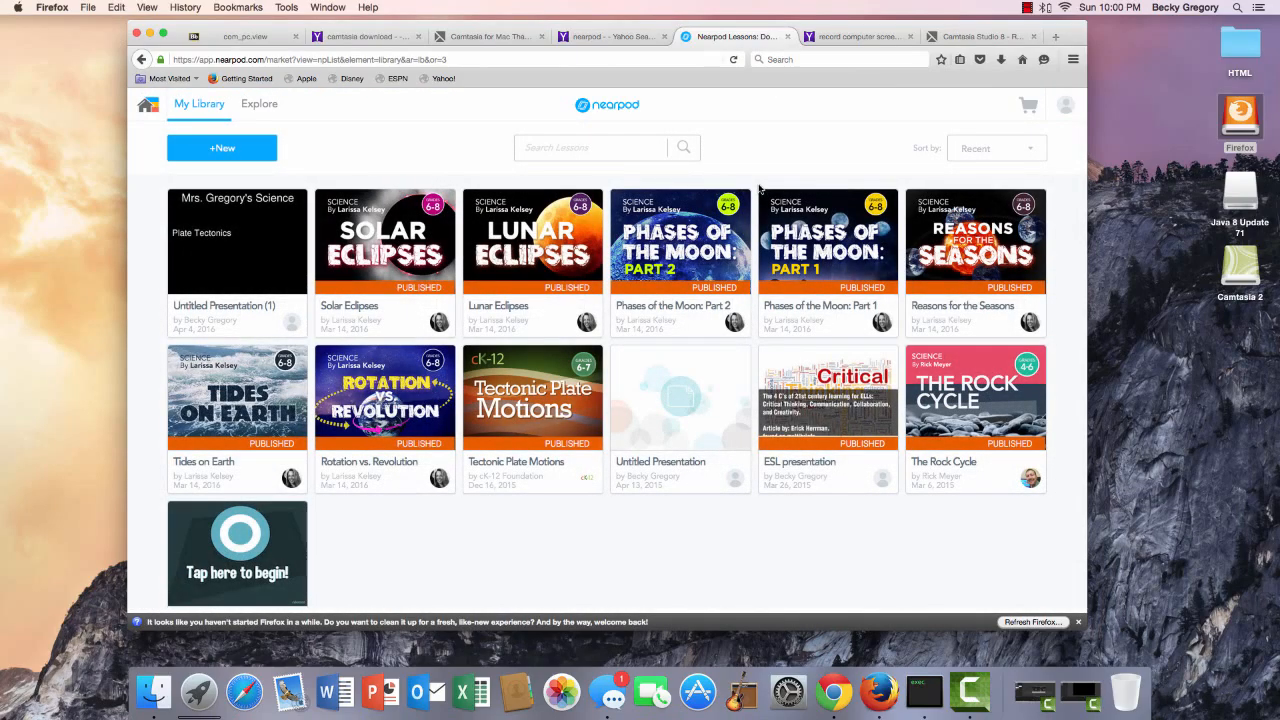
{"action": "mouse_move", "coordinate": [575, 419]}
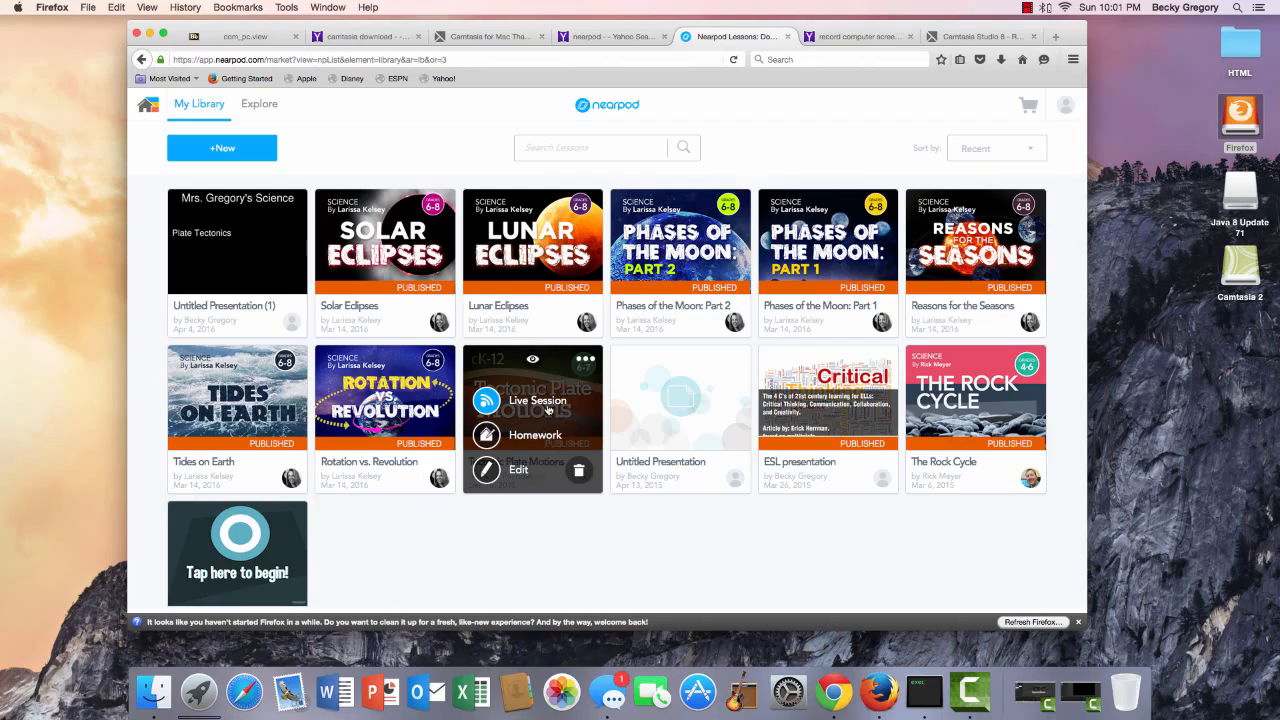
Launch Tectonic Plate Motions as a live session and close the PIN-sharing window.
{"action": "left_click", "coordinate": [548, 408]}
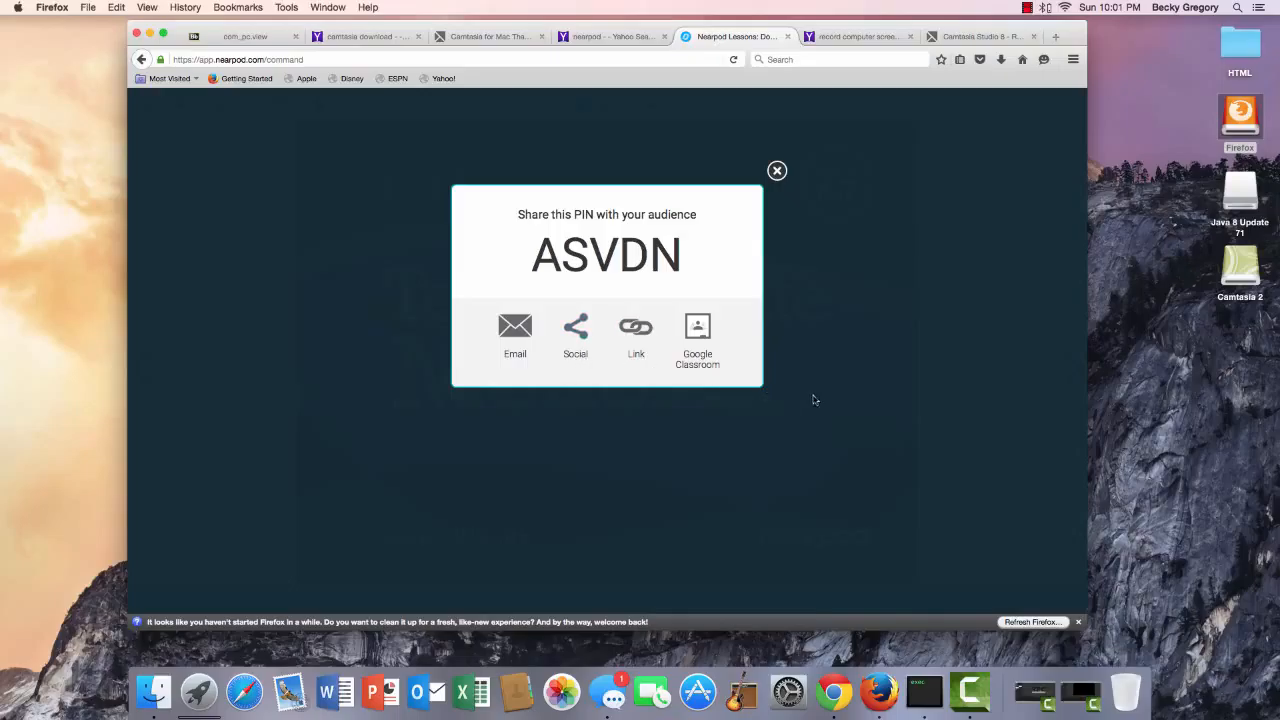
{"action": "left_click", "coordinate": [777, 172]}
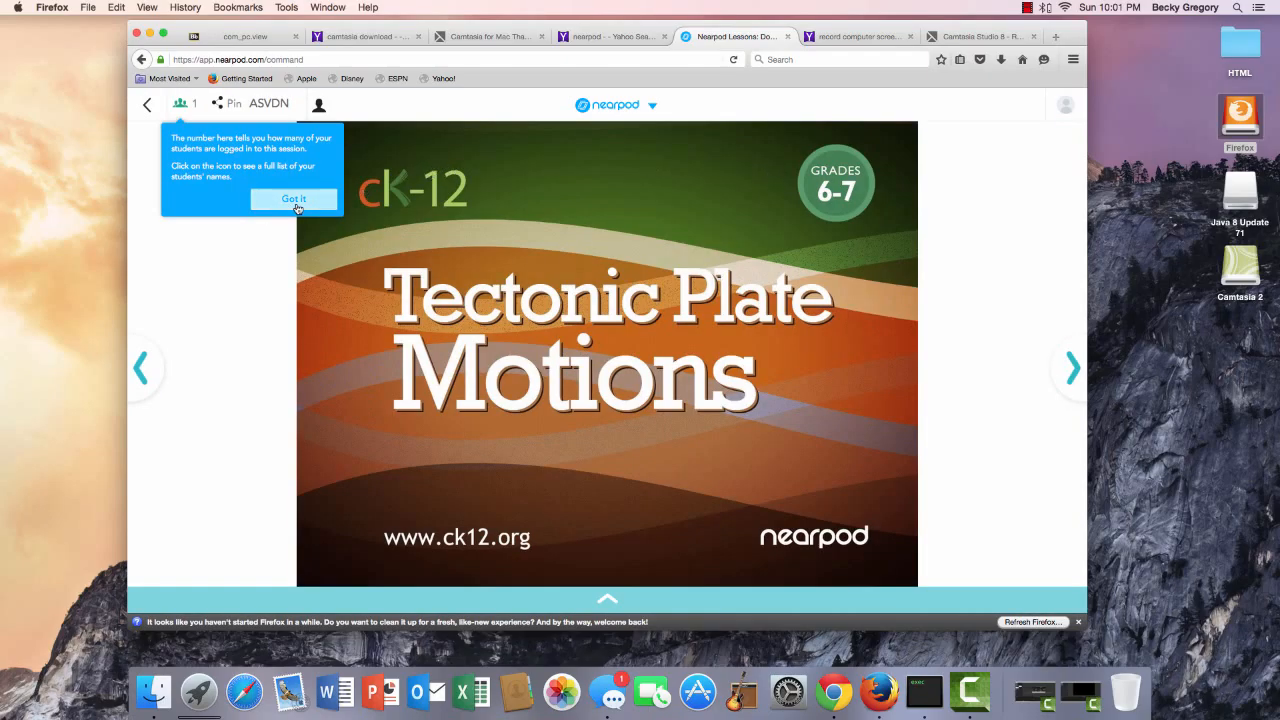
Dismiss the student-count tip and advance past Lesson objectives to the earth-surface poll showing 100% YES.
{"action": "left_click", "coordinate": [294, 199]}
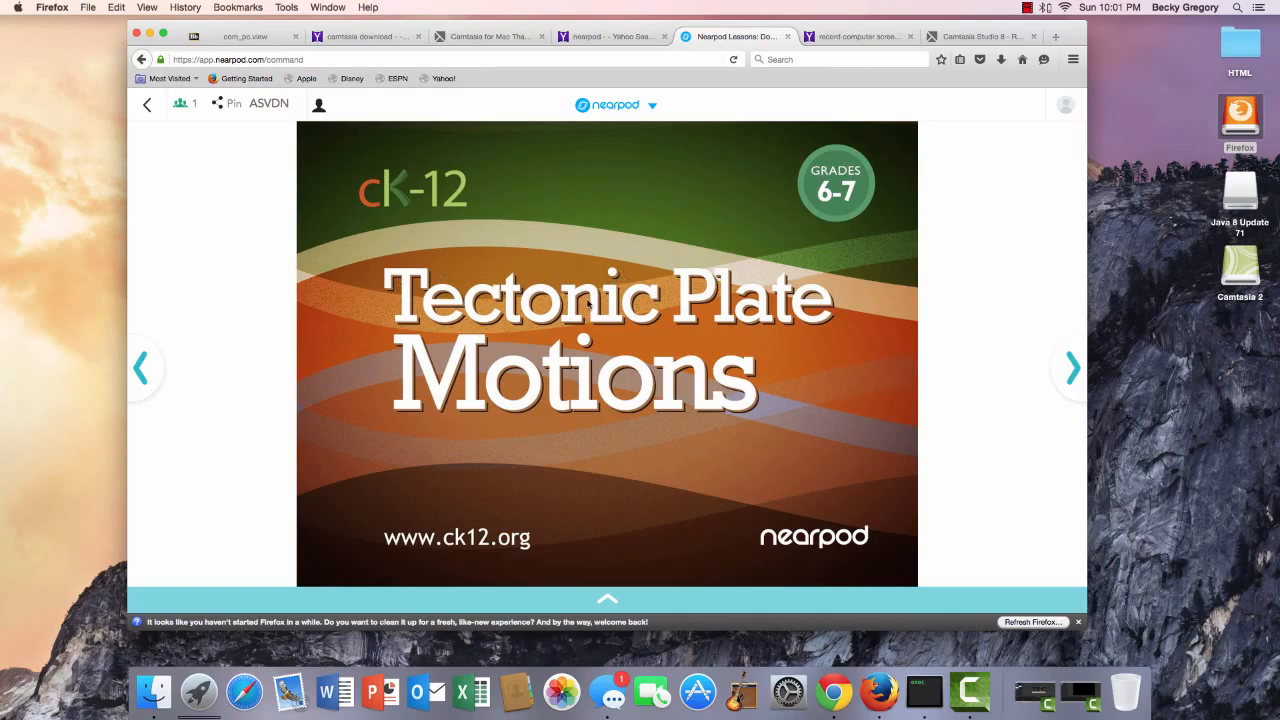
{"action": "left_click", "coordinate": [1072, 369]}
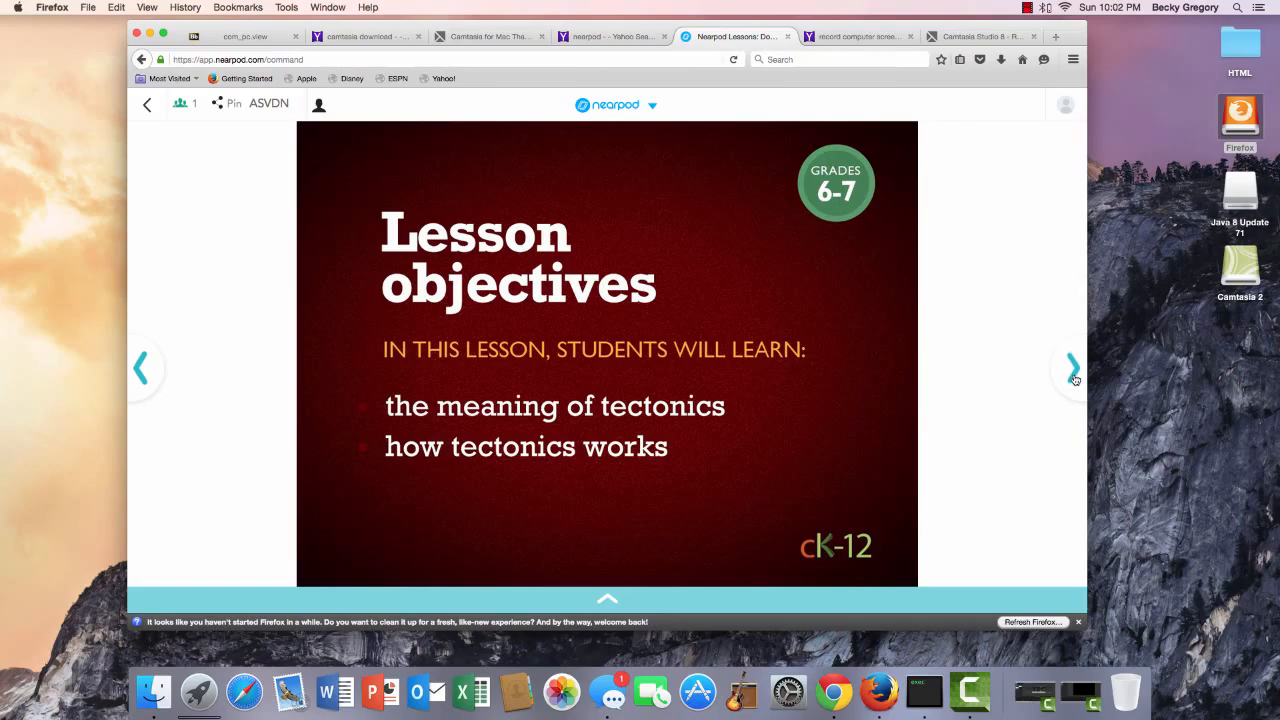
{"action": "left_click", "coordinate": [1072, 369]}
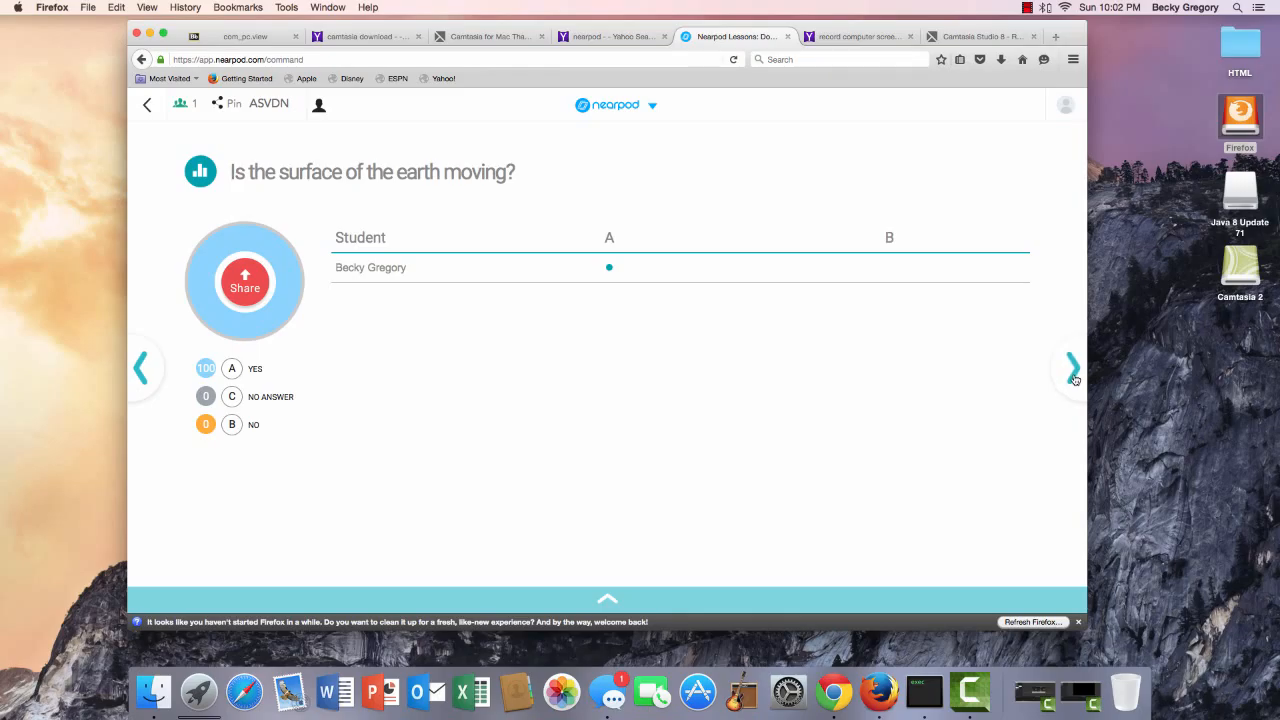
Advance past 'What is Tectonics?' to the tectonic plates question answered 'Rocks and minerals'.
{"action": "left_click", "coordinate": [1074, 378]}
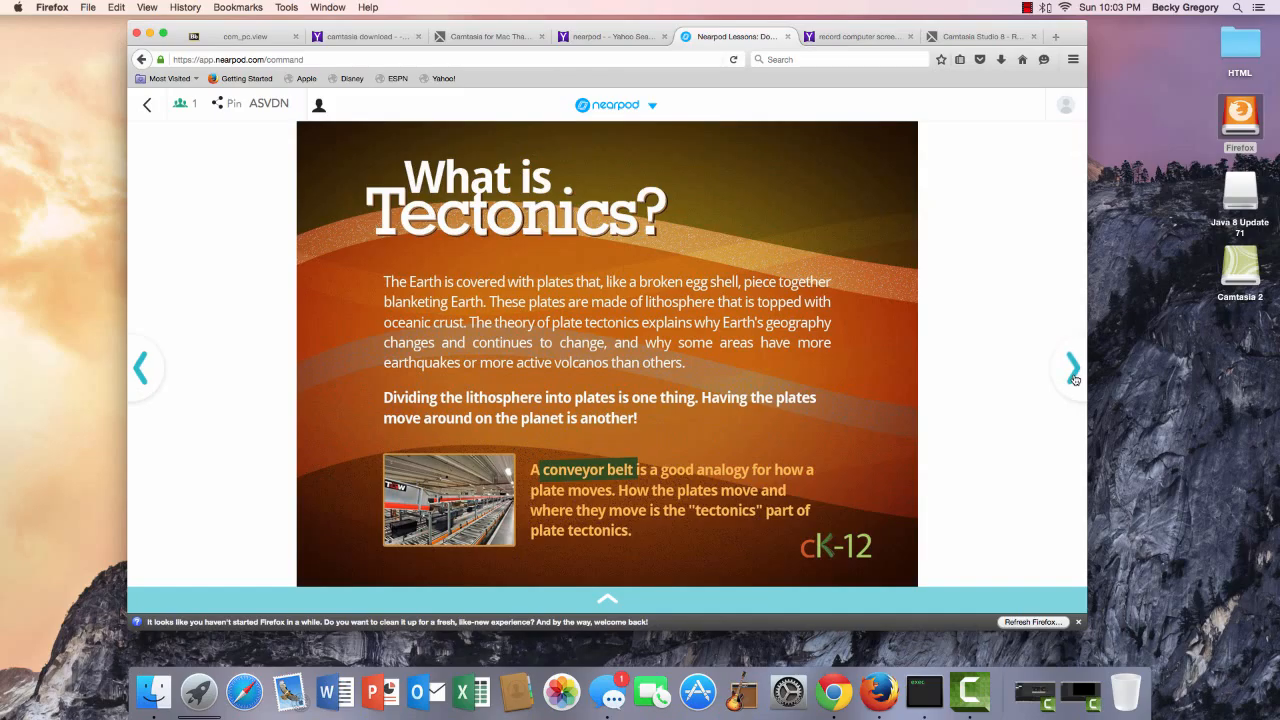
{"action": "left_click", "coordinate": [1073, 368]}
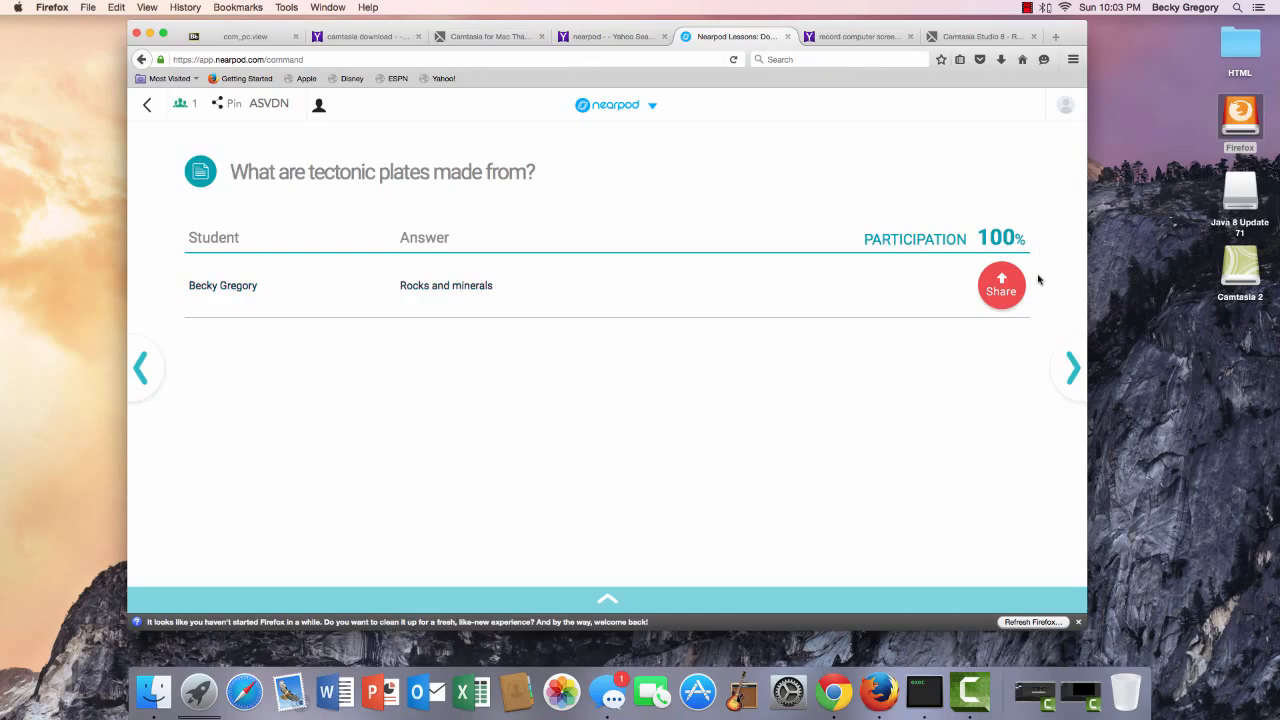
Advance through Plate Motions, How Plates move and Work in pairs to the convection Draw It activity.
{"action": "left_click", "coordinate": [1072, 367]}
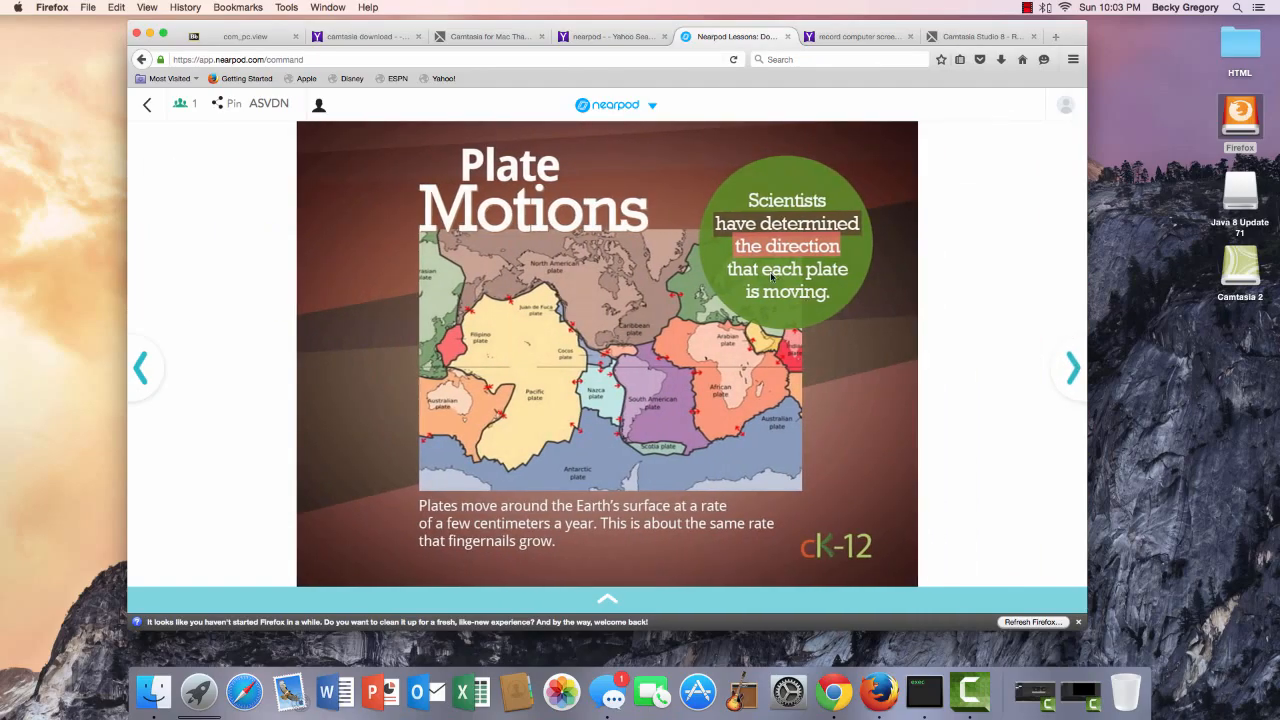
{"action": "left_click", "coordinate": [1067, 385]}
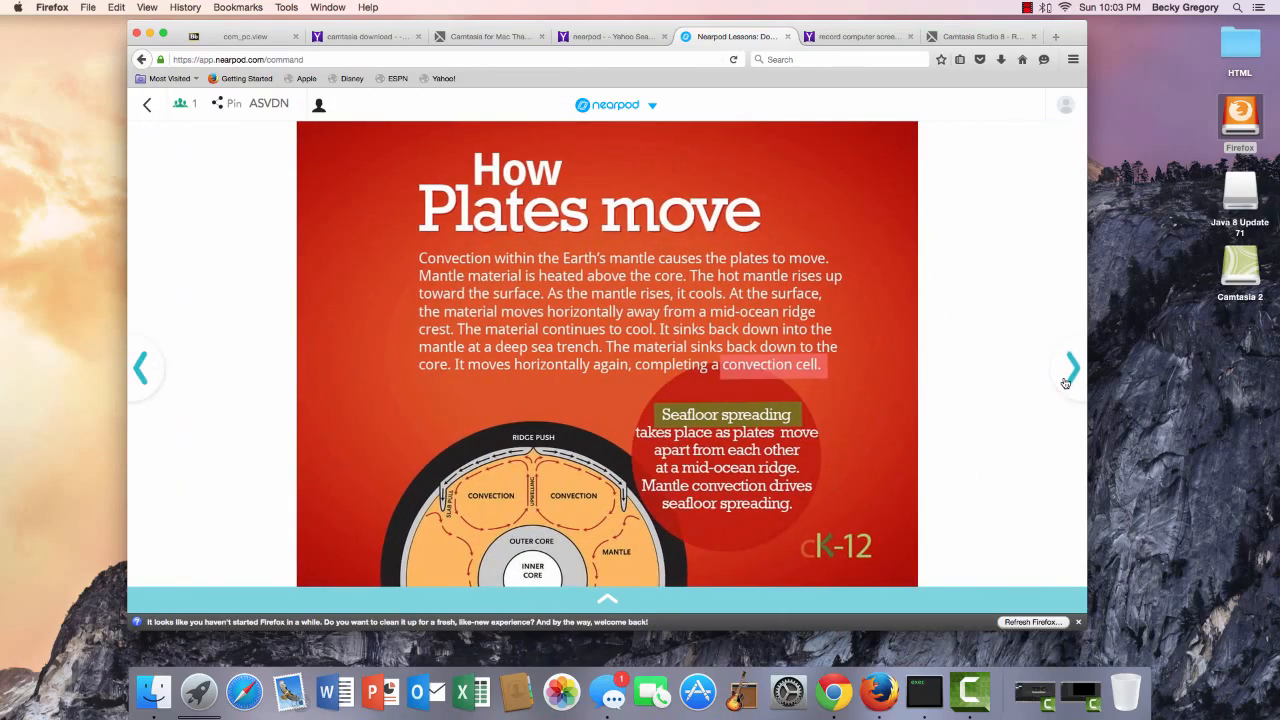
{"action": "left_click", "coordinate": [1067, 383]}
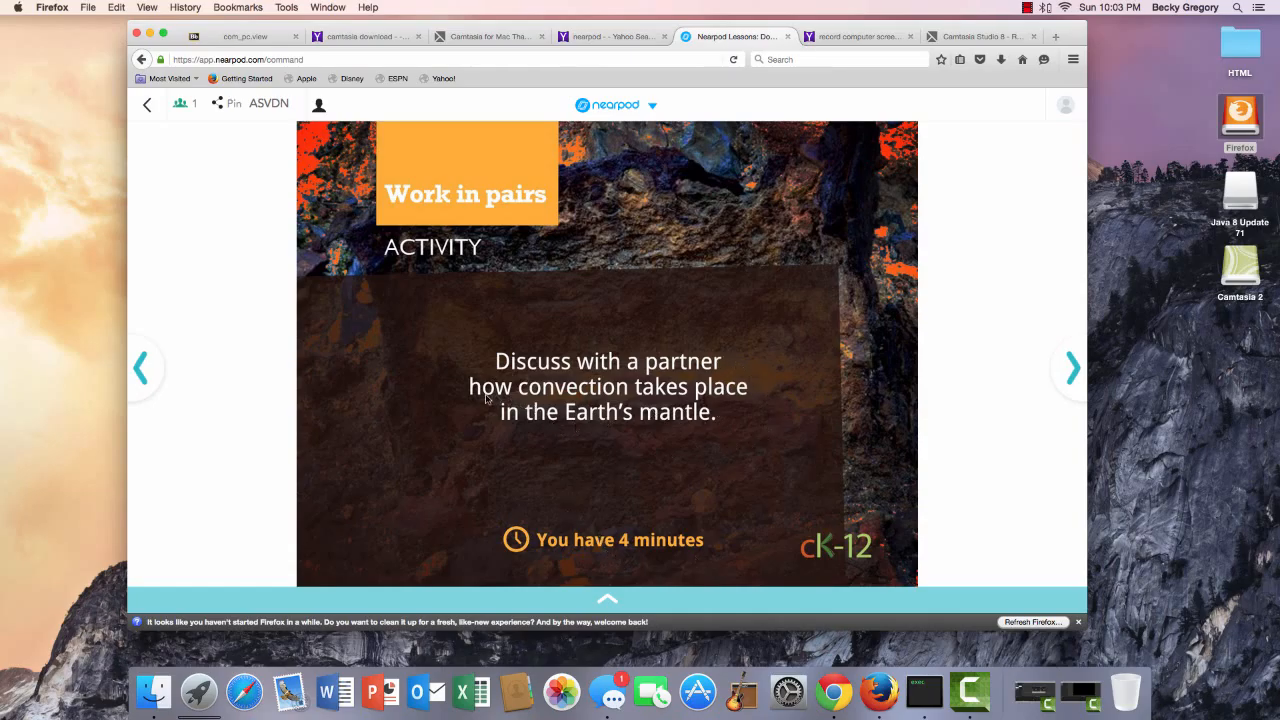
{"action": "left_click", "coordinate": [1059, 388]}
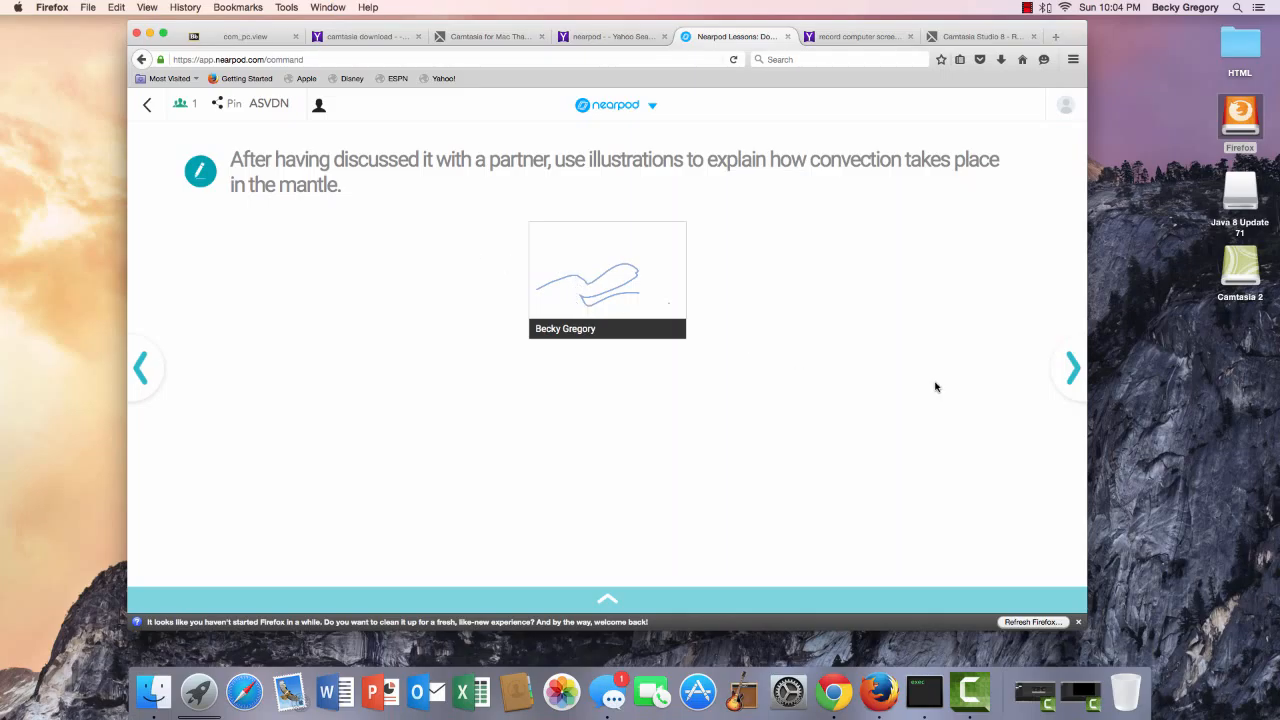
After the student's convection drawing arrives, advance to the Slideshow section slide.
{"action": "left_click", "coordinate": [1073, 366]}
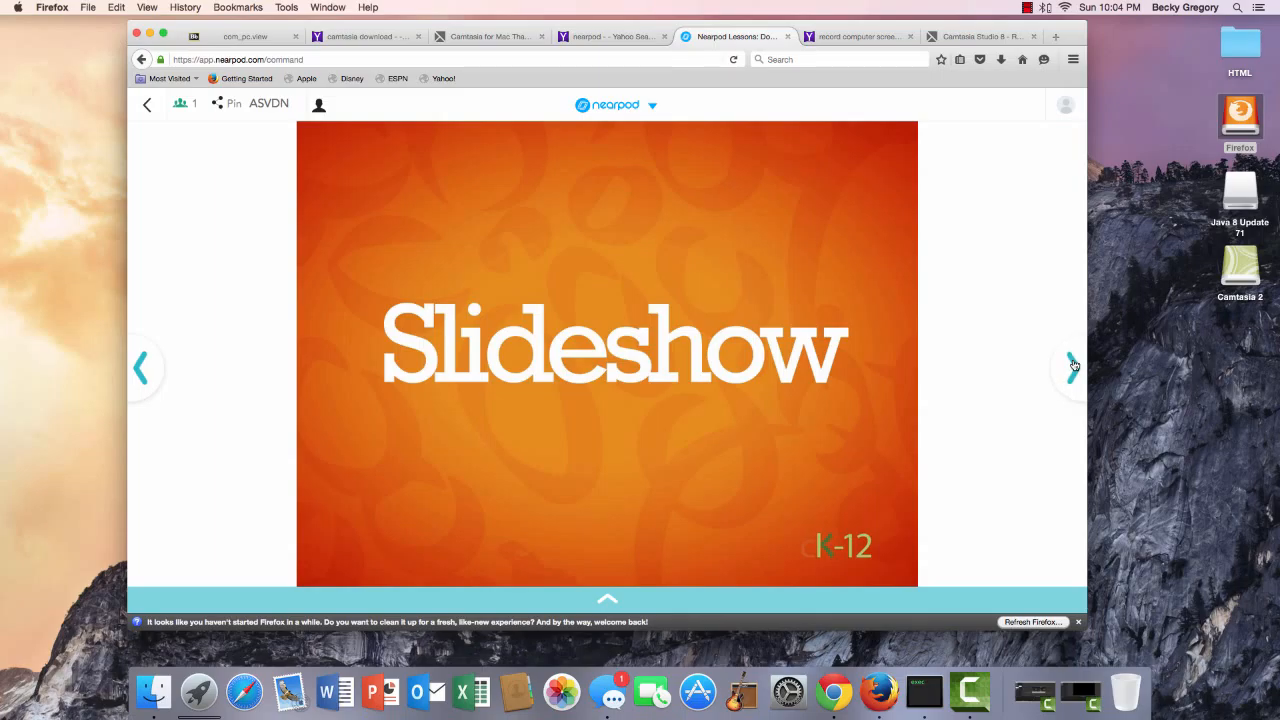
Page through the slideshow, Video title and YouTube video to the quiz results showing 2/3.
{"action": "left_click", "coordinate": [1073, 366]}
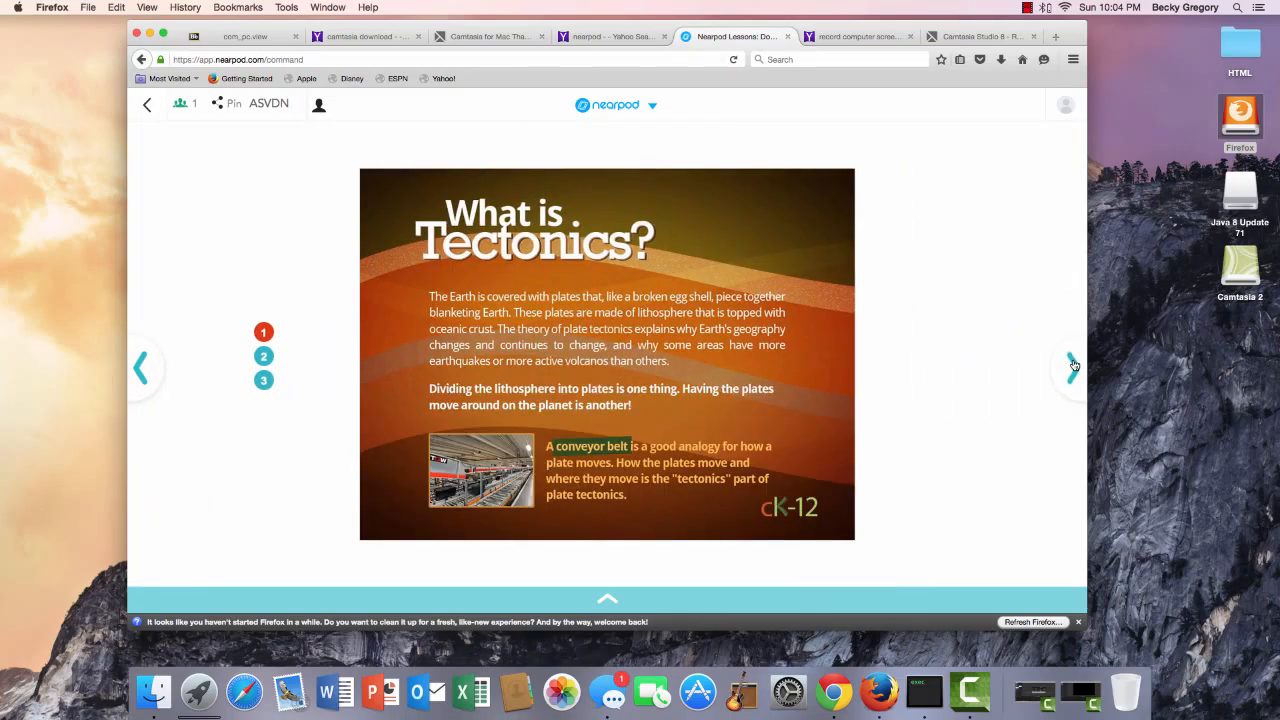
{"action": "left_click", "coordinate": [265, 381]}
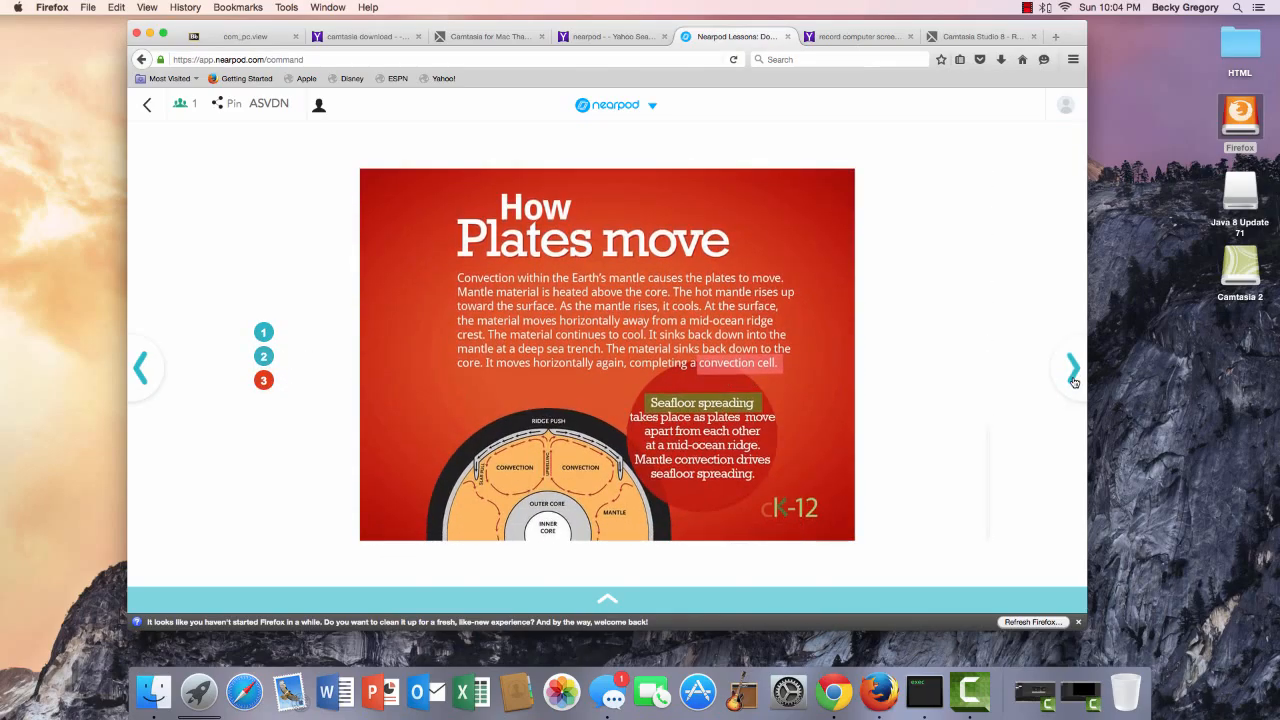
{"action": "left_click", "coordinate": [1073, 370]}
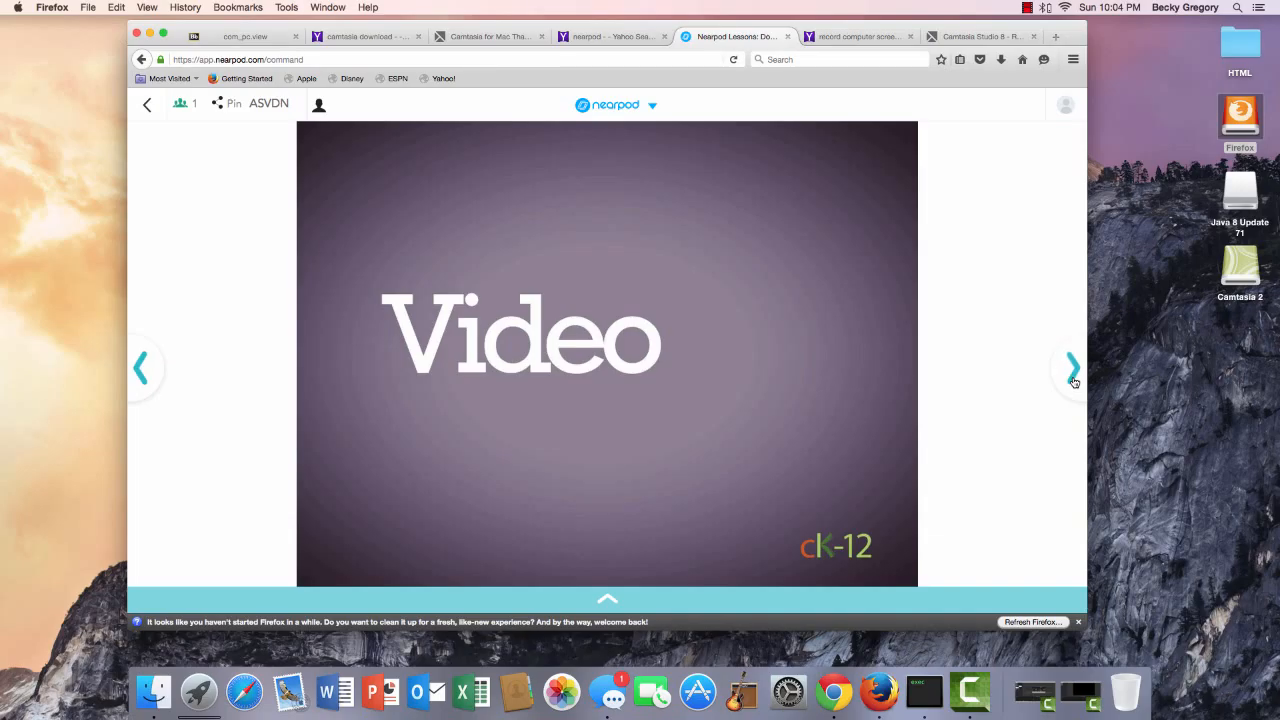
{"action": "left_click", "coordinate": [1073, 378]}
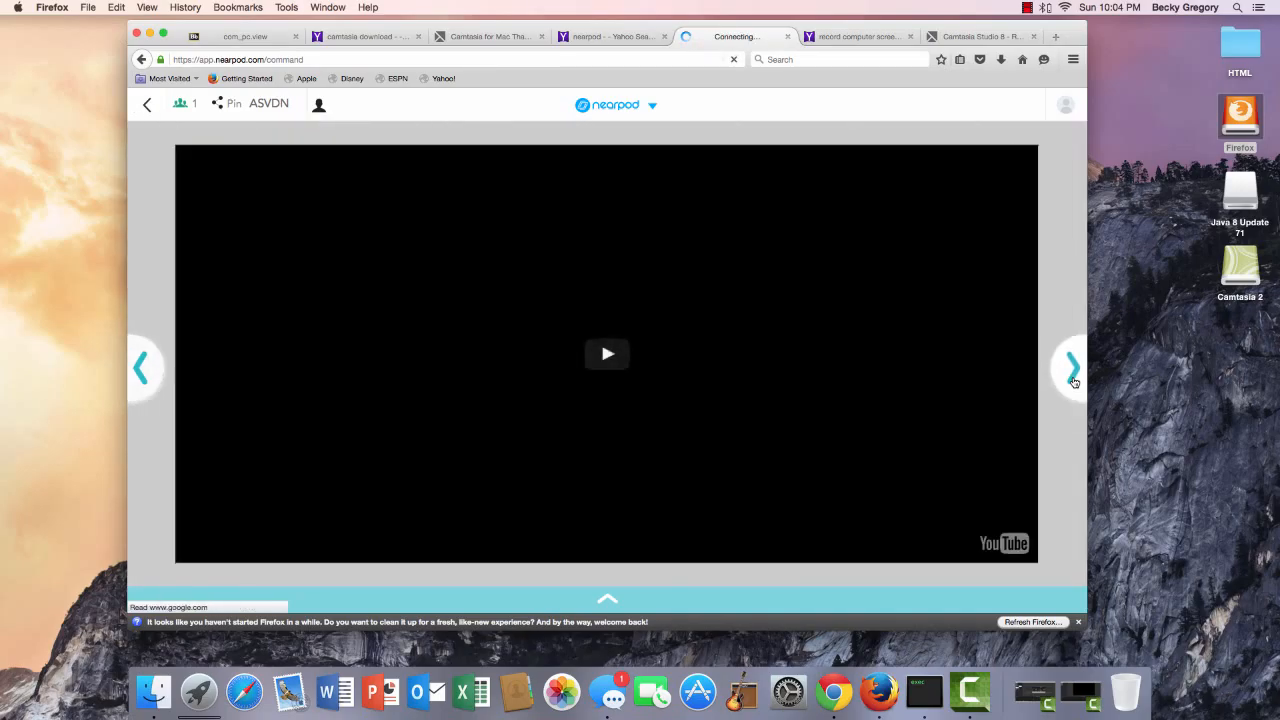
{"action": "left_click", "coordinate": [1073, 378]}
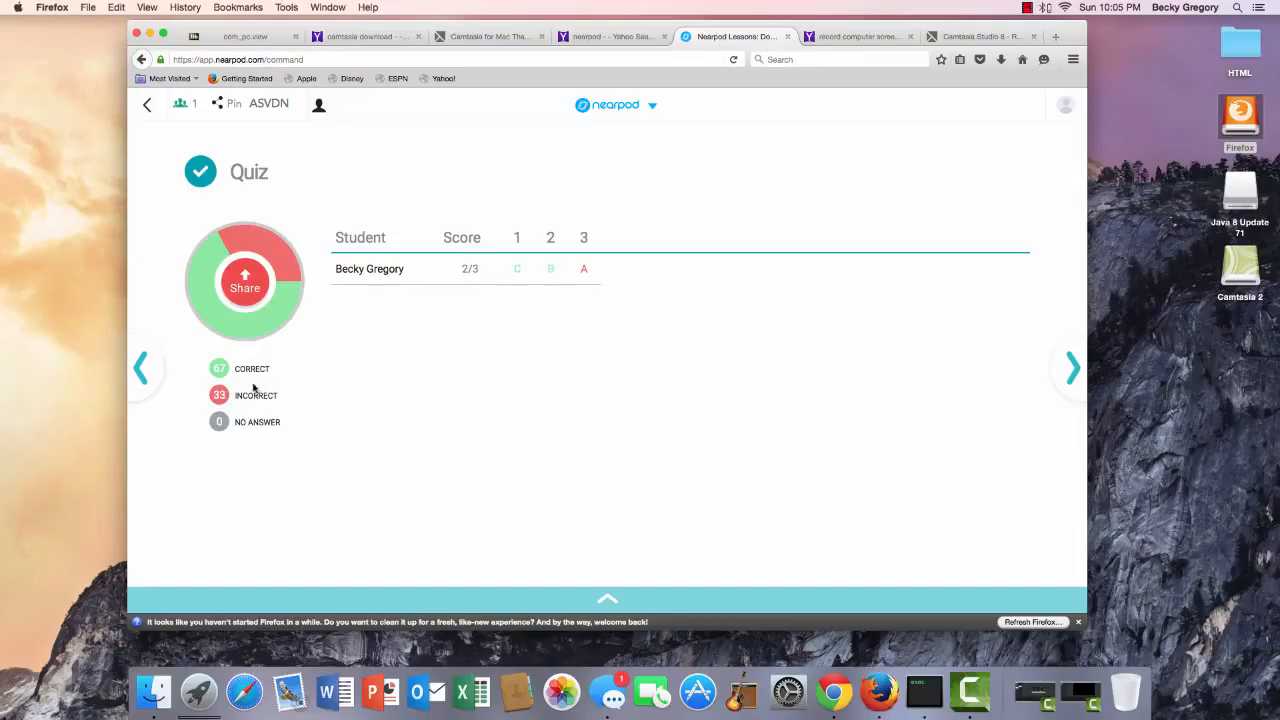
Advance past the Q&A, seafloor-spreading question and Thank You slides to the Google Drive document.
{"action": "left_click", "coordinate": [1070, 368]}
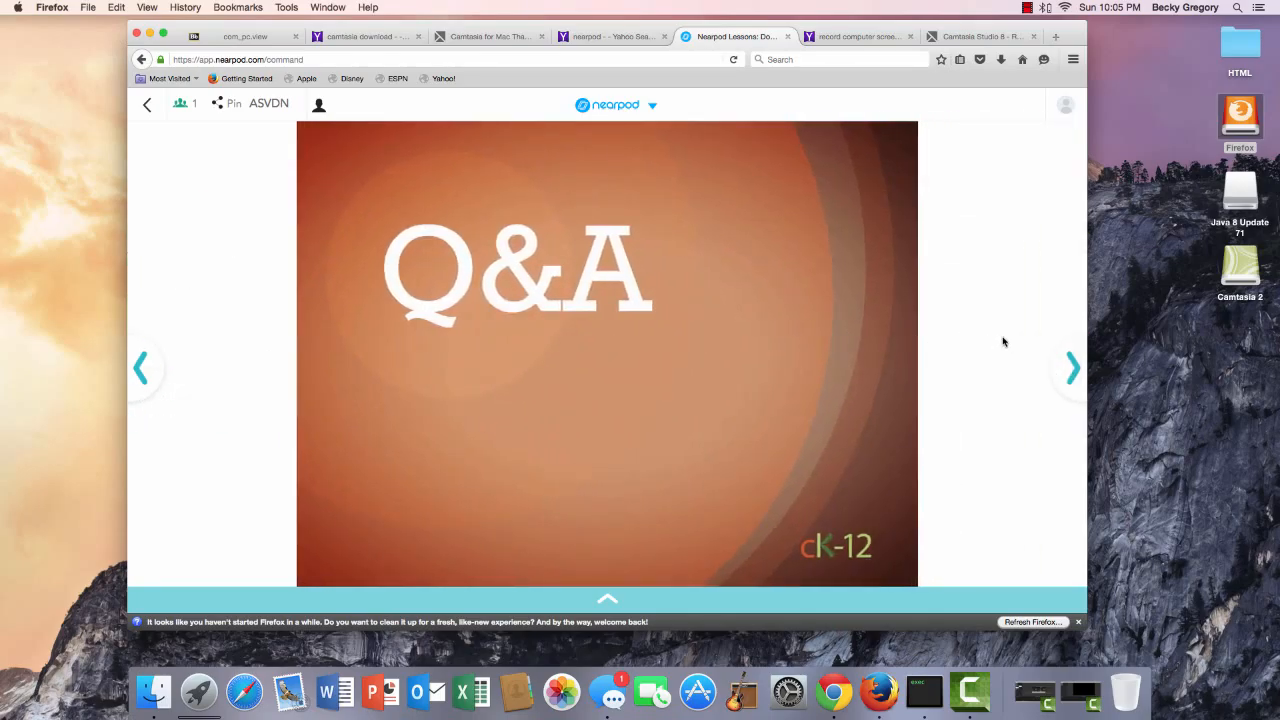
{"action": "left_click", "coordinate": [1077, 376]}
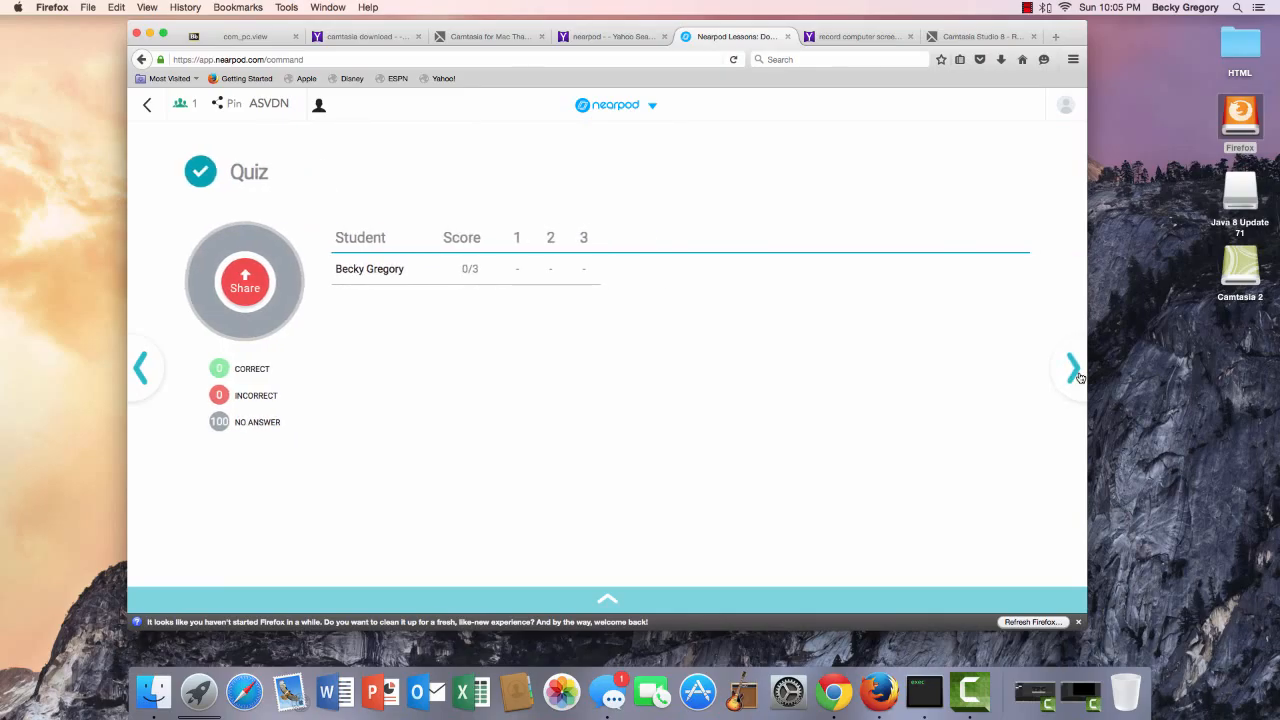
{"action": "left_click", "coordinate": [1074, 370]}
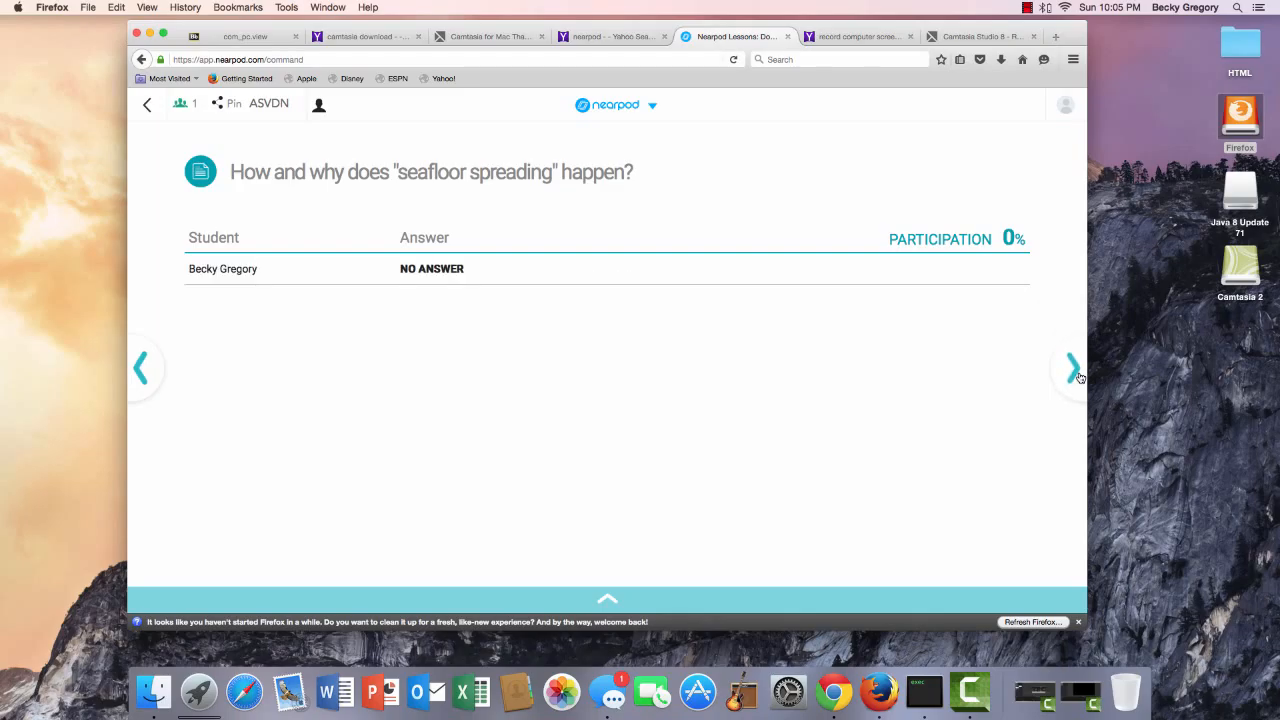
{"action": "left_click", "coordinate": [1074, 370]}
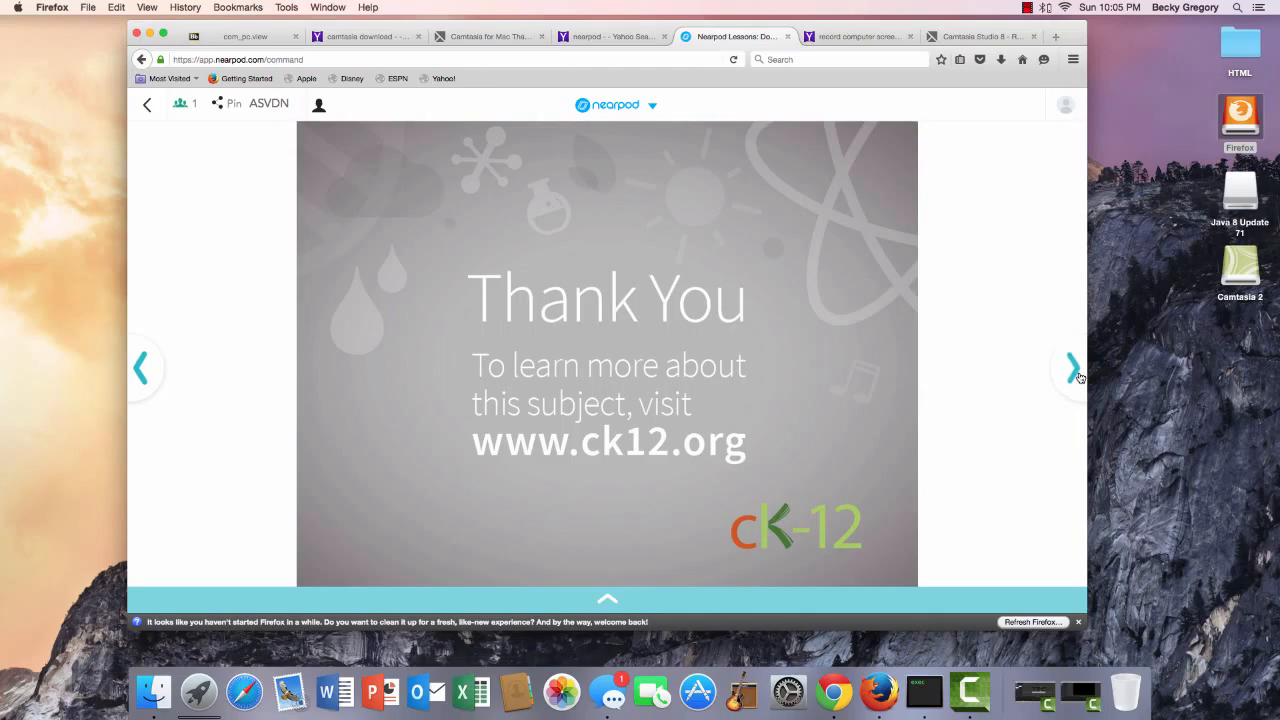
{"action": "left_click", "coordinate": [1075, 370]}
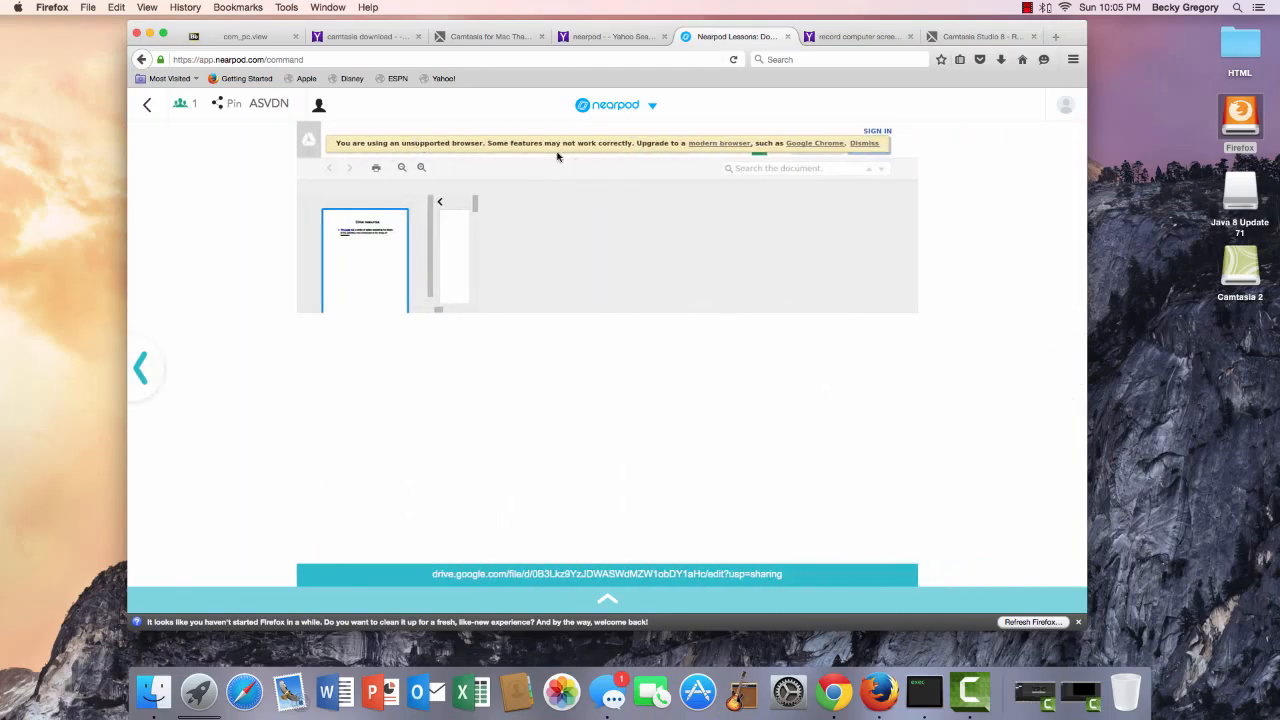
Leave the live presentation, confirming Yes, then go home and open Reports.
{"action": "left_click", "coordinate": [153, 107]}
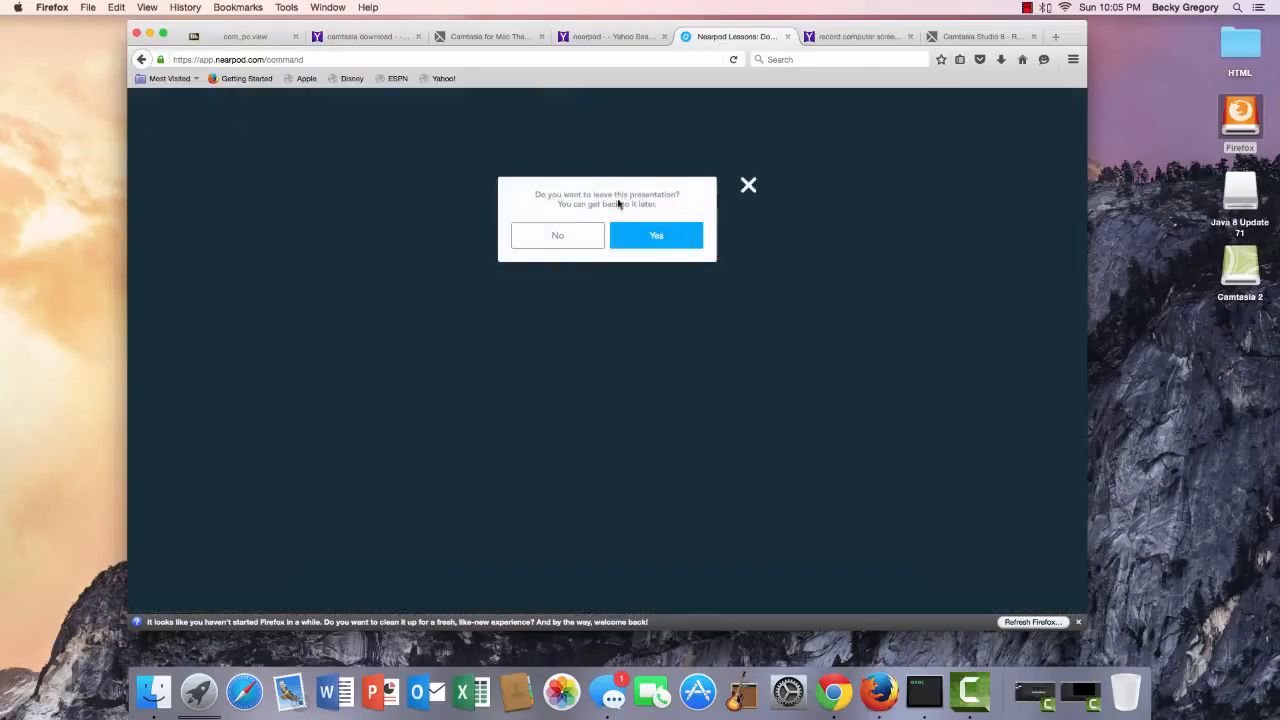
{"action": "left_click", "coordinate": [665, 238]}
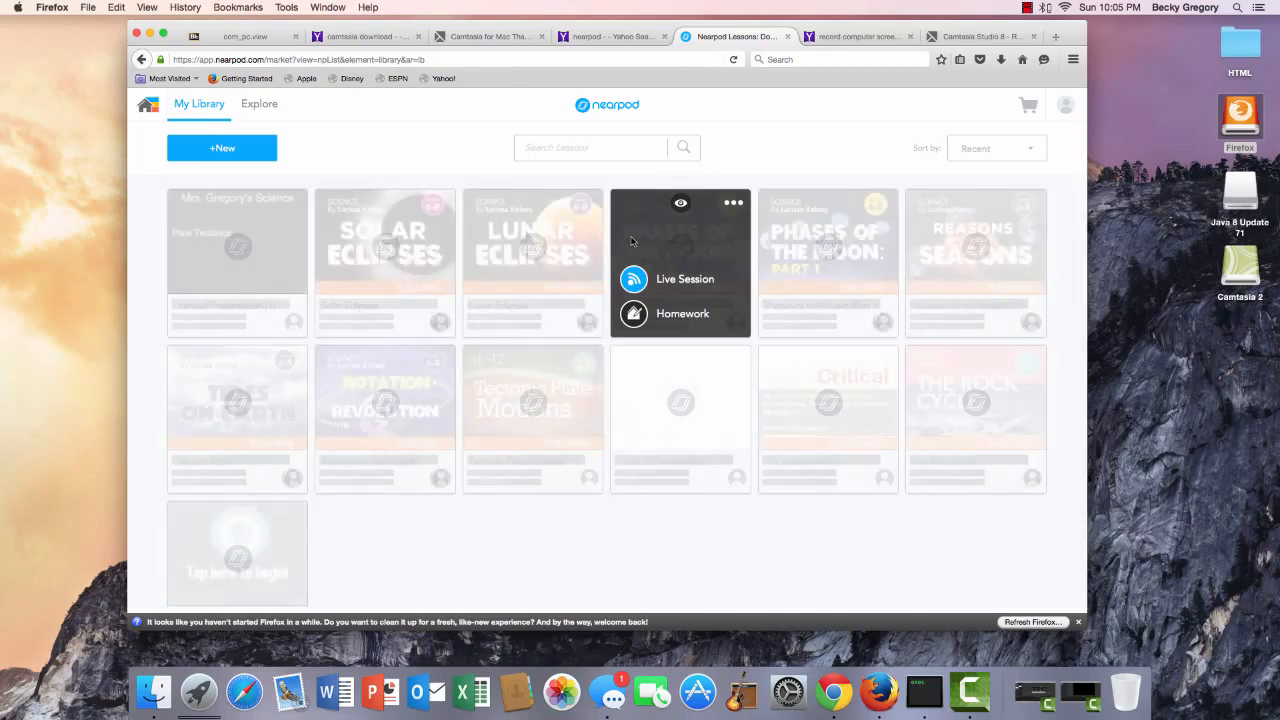
{"action": "left_click", "coordinate": [155, 106]}
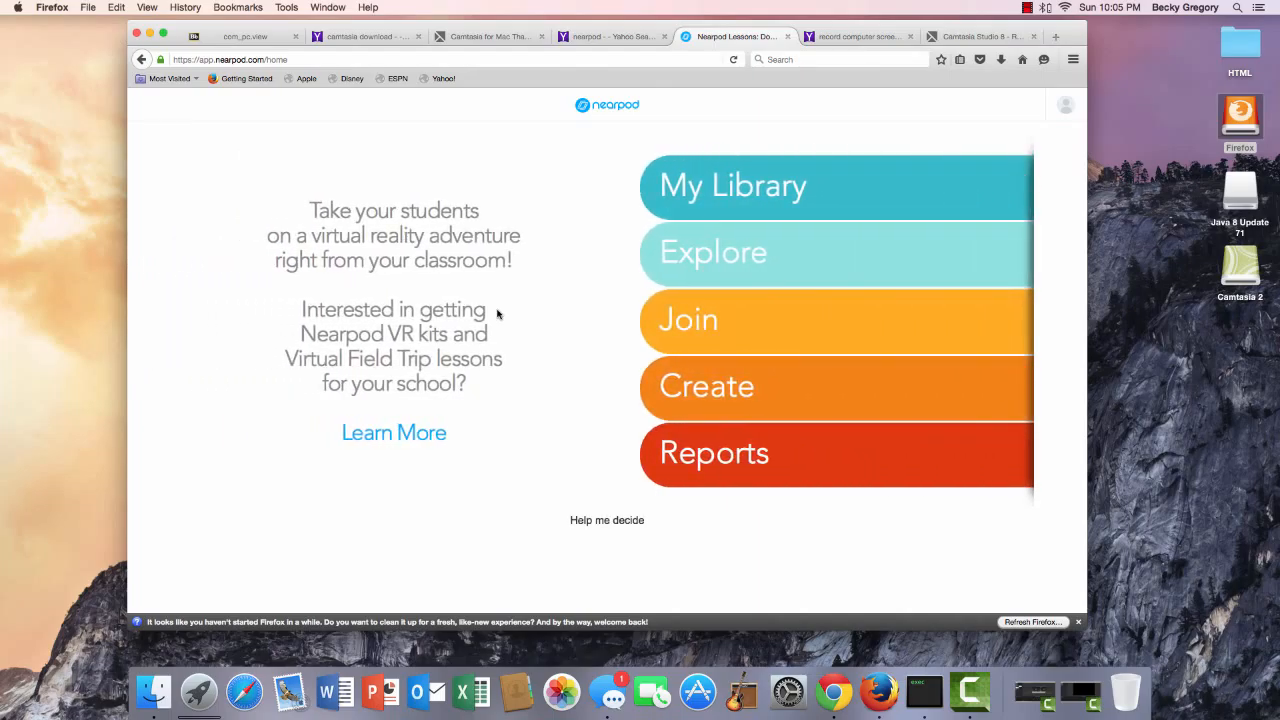
{"action": "left_click", "coordinate": [722, 465]}
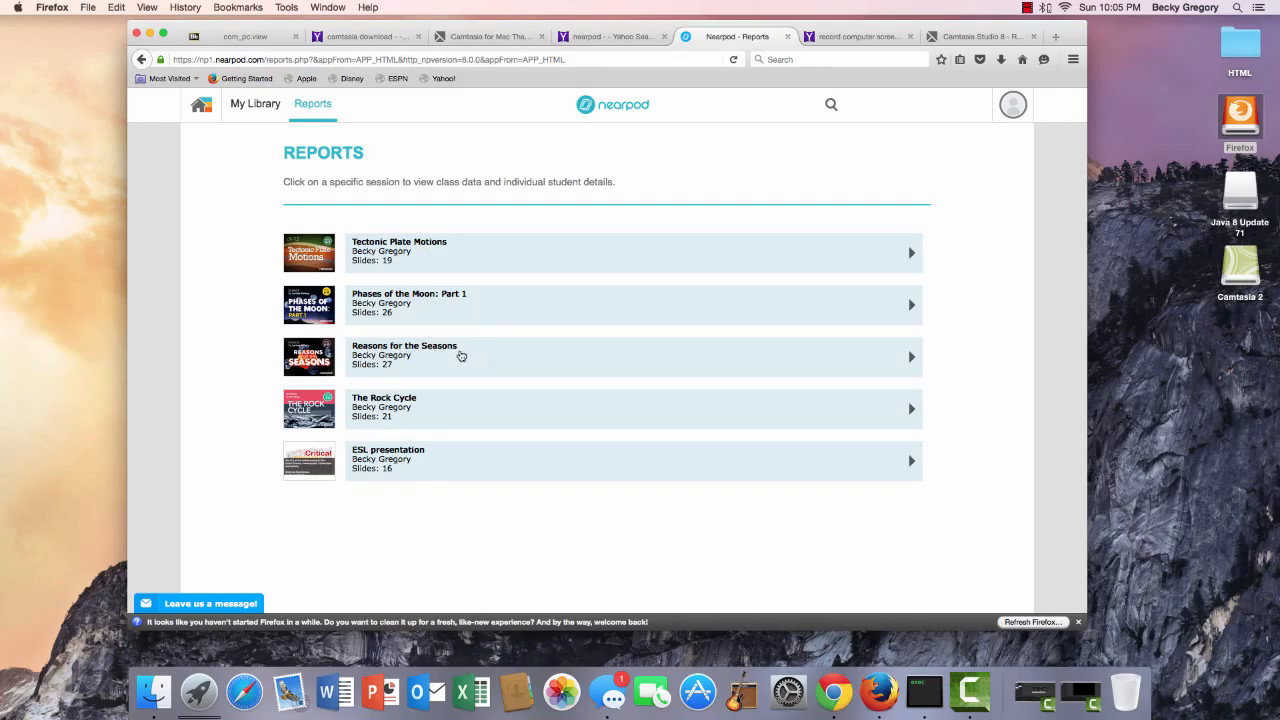
Expand Reasons for the Seasons and open its 2016-03-15 7:24 am session report.
{"action": "left_click", "coordinate": [461, 356]}
{"action": "scroll", "coordinate": [900, 420], "scroll_direction": "down", "scroll_amount": 2}
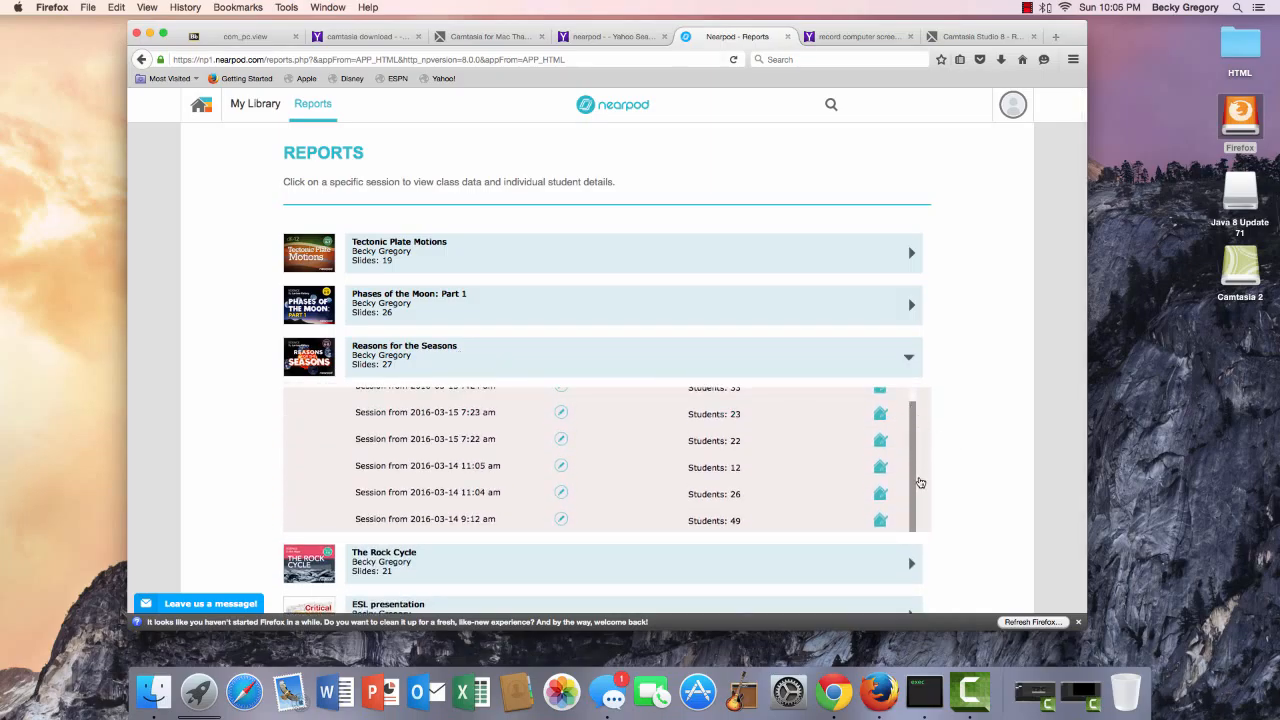
{"action": "scroll", "coordinate": [914, 508], "scroll_direction": "up", "scroll_amount": 1}
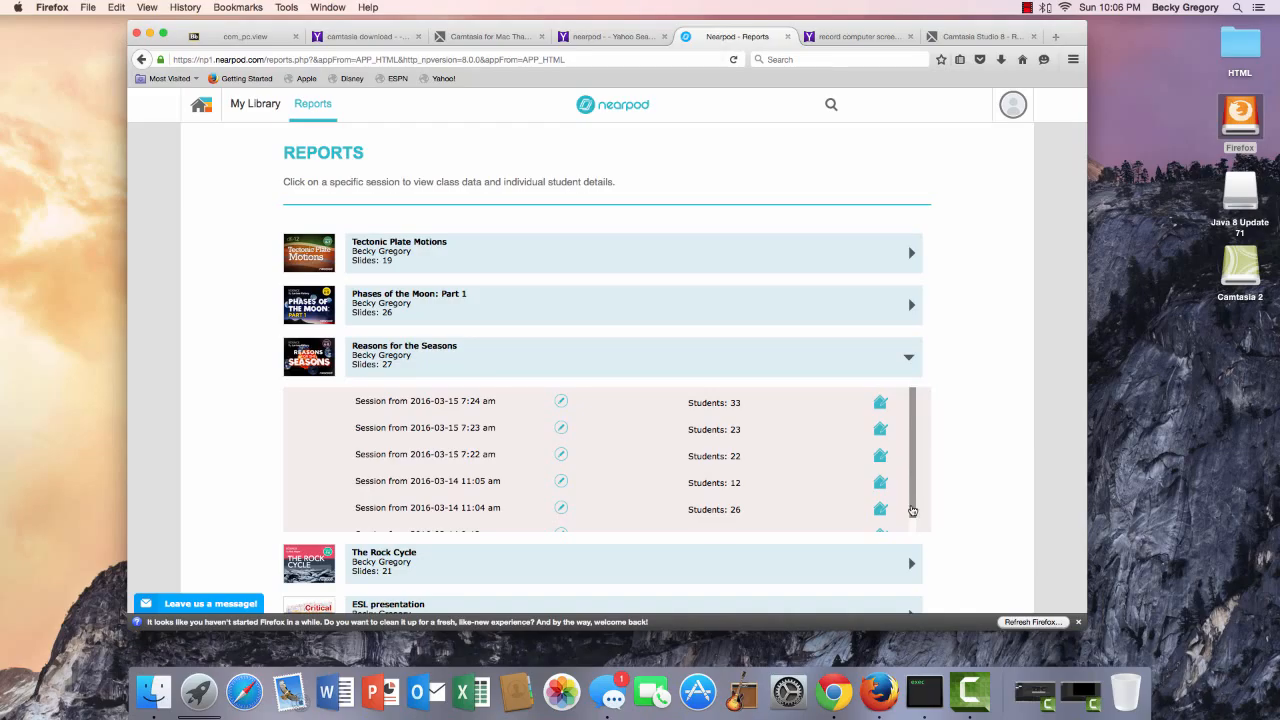
{"action": "left_click_drag", "start_coordinate": [912, 511], "coordinate": [911, 446]}
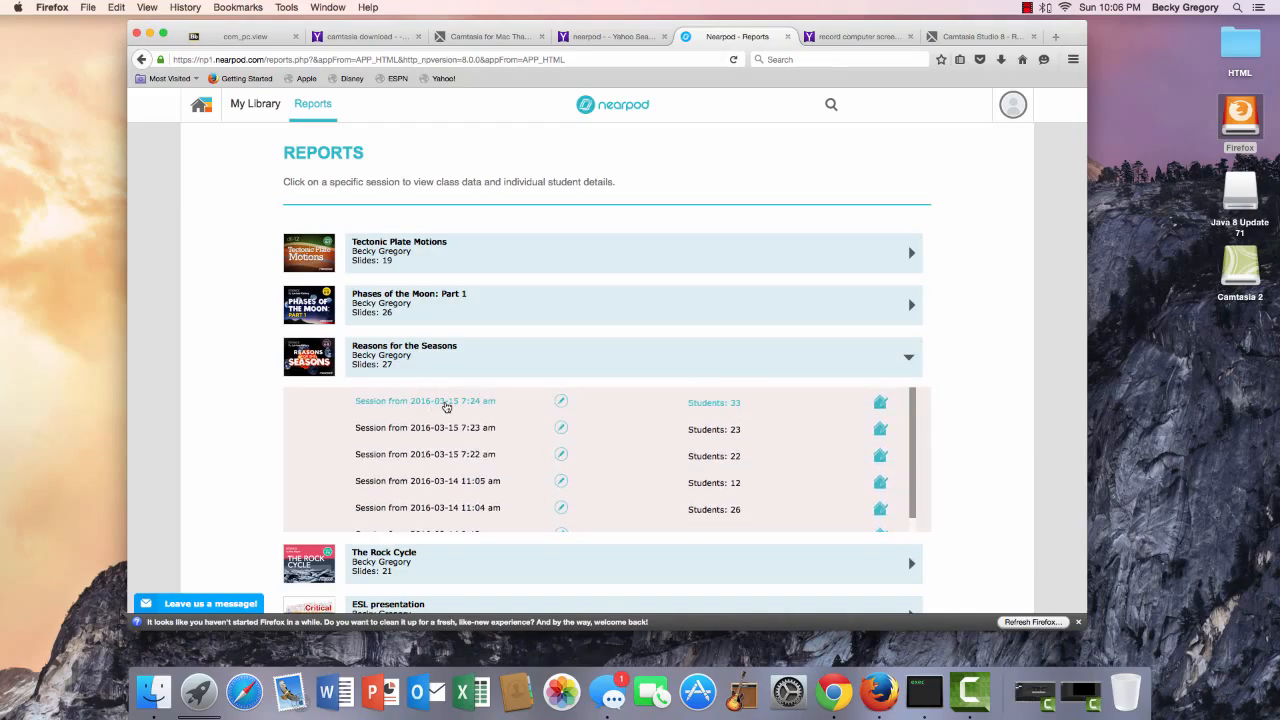
{"action": "scroll", "coordinate": [471, 458], "scroll_direction": "down", "scroll_amount": 3}
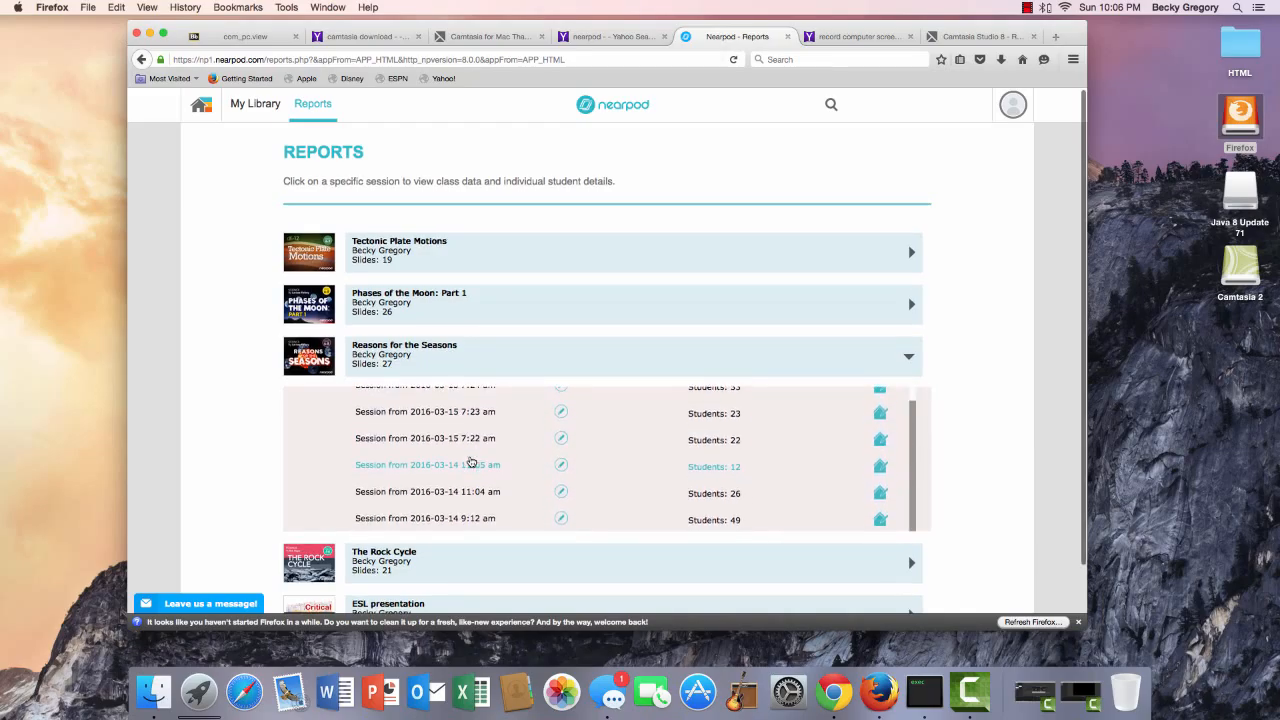
{"action": "scroll", "coordinate": [471, 458], "scroll_direction": "down", "scroll_amount": 1}
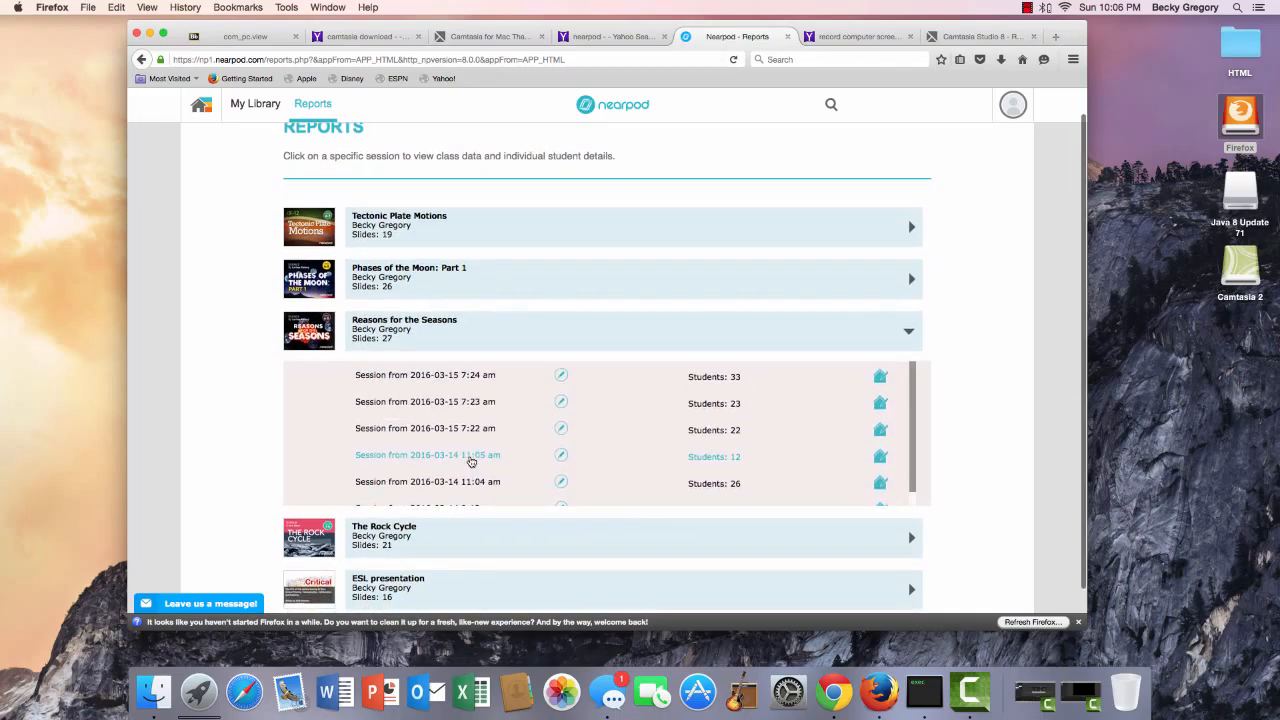
{"action": "left_click", "coordinate": [473, 379]}
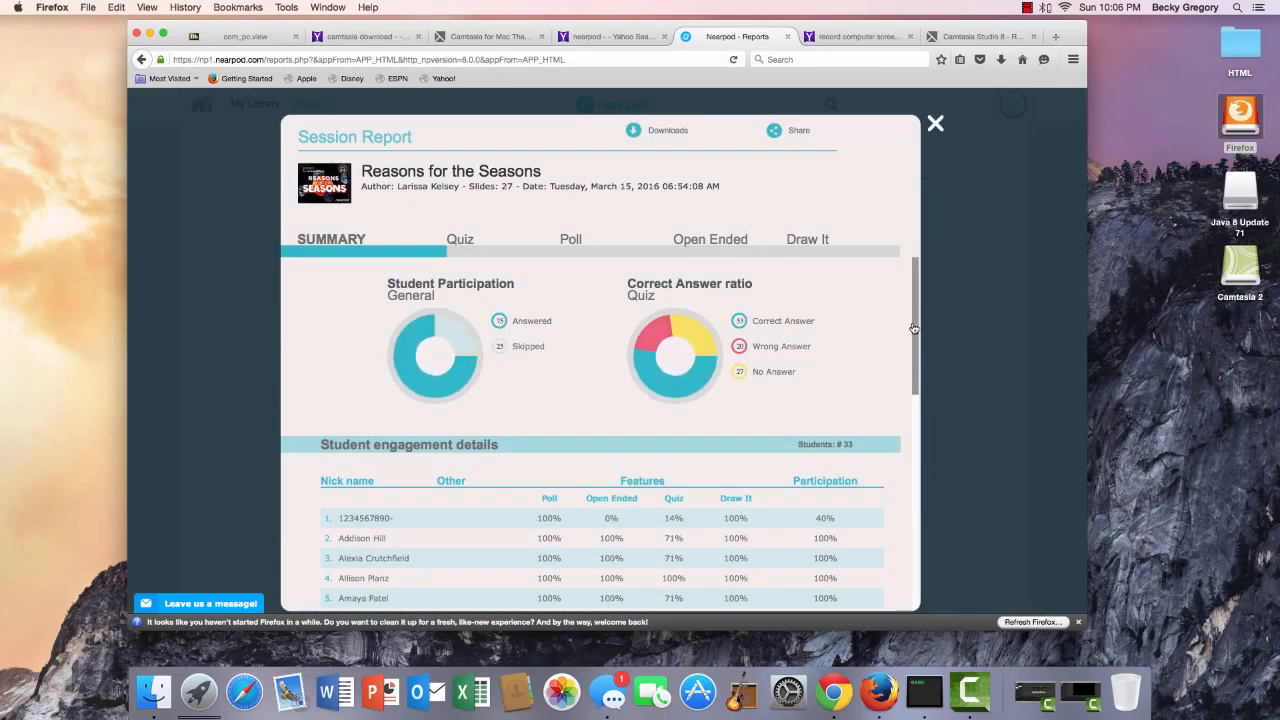
Scroll through the participation charts and 33-student engagement table, then close the Session Report.
{"action": "scroll", "coordinate": [916, 315], "scroll_direction": "down", "scroll_amount": 5}
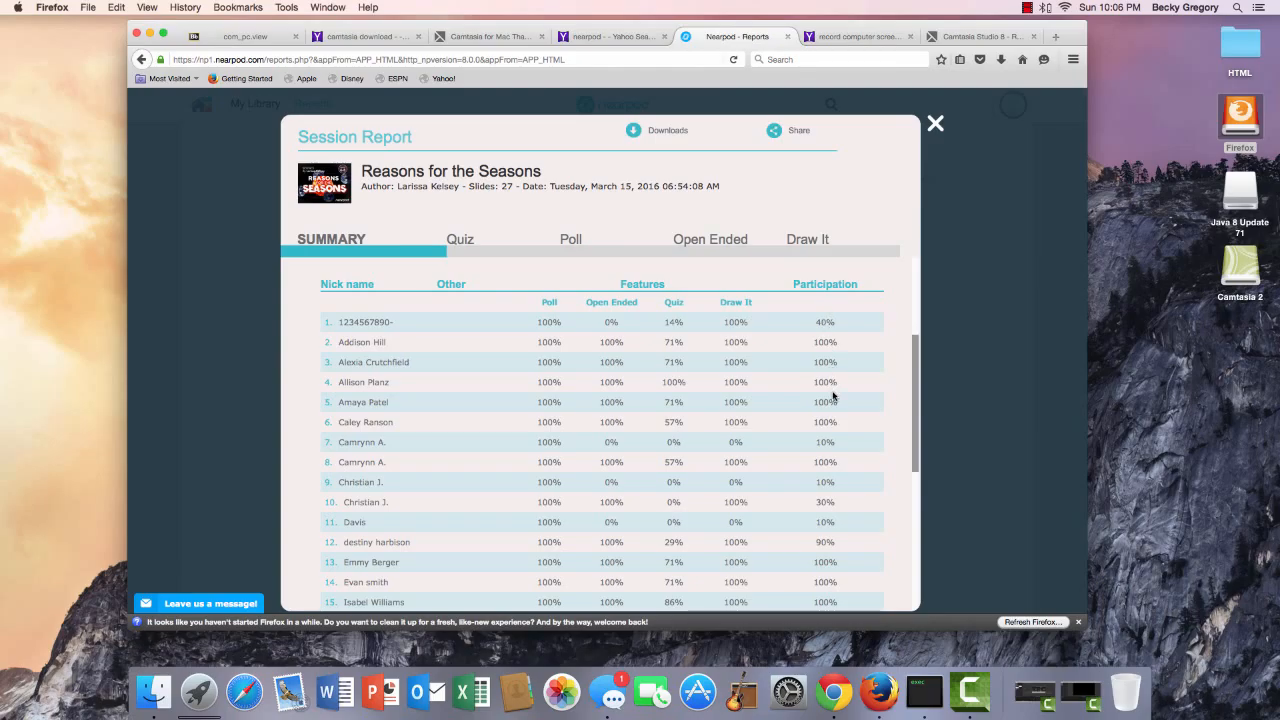
{"action": "left_click_drag", "start_coordinate": [918, 380], "coordinate": [895, 409]}
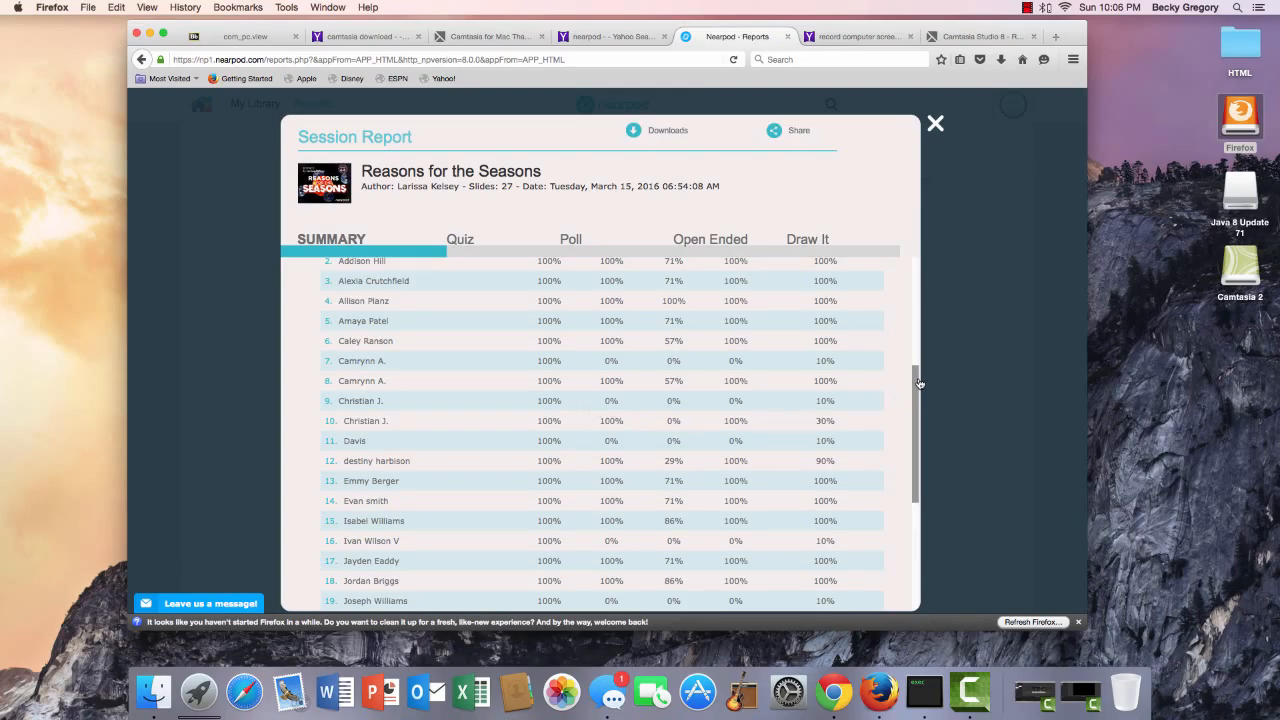
{"action": "left_click_drag", "start_coordinate": [919, 383], "coordinate": [897, 286]}
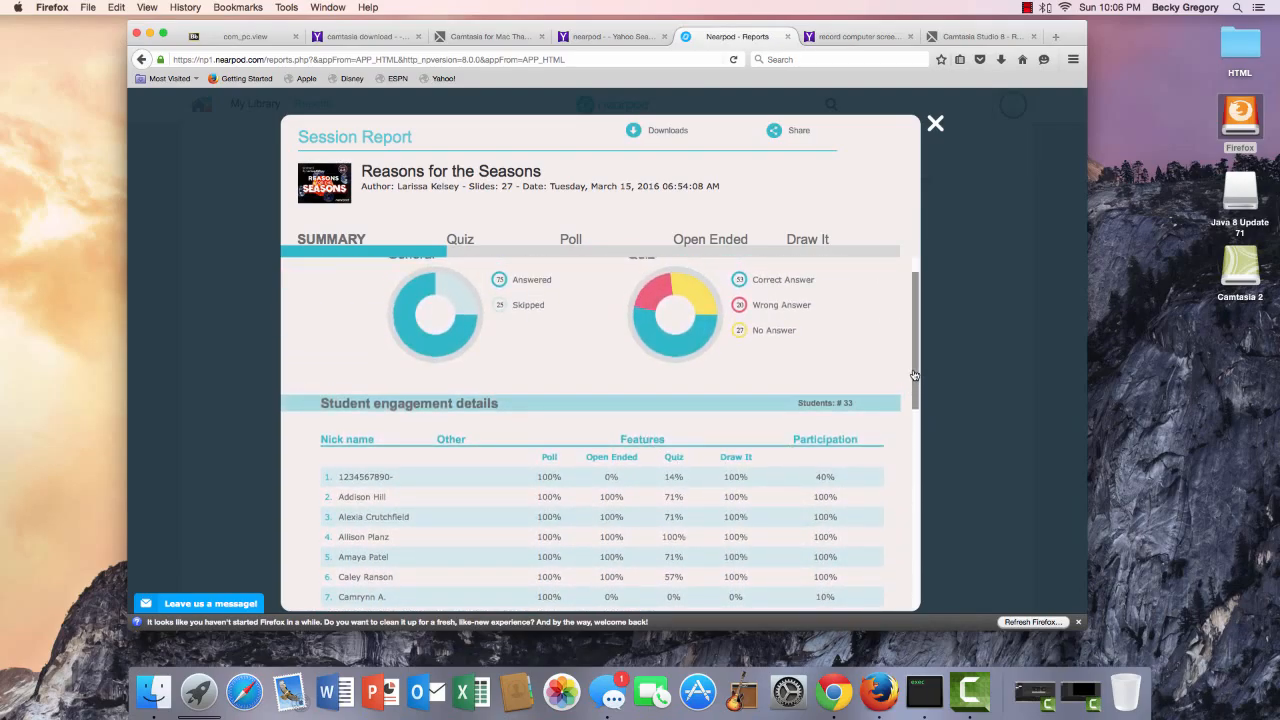
{"action": "scroll", "coordinate": [734, 403], "scroll_direction": "down", "scroll_amount": 3}
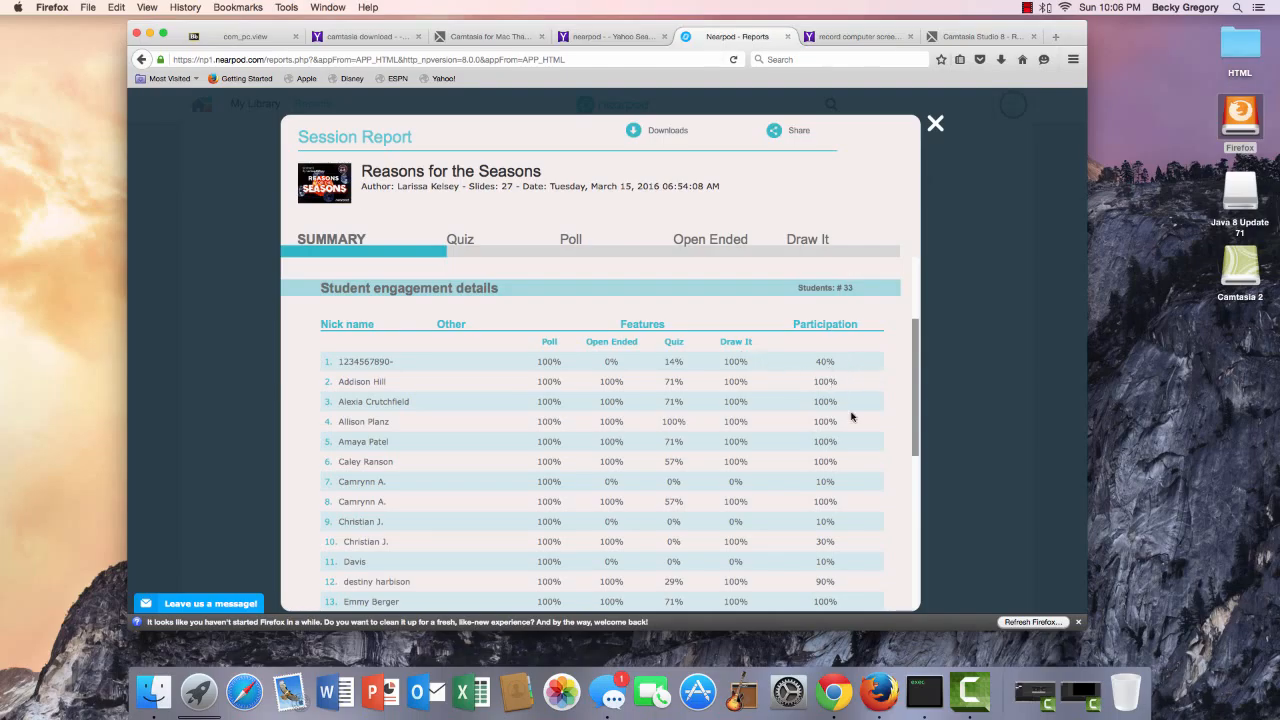
{"action": "left_click_drag", "start_coordinate": [921, 369], "coordinate": [920, 391]}
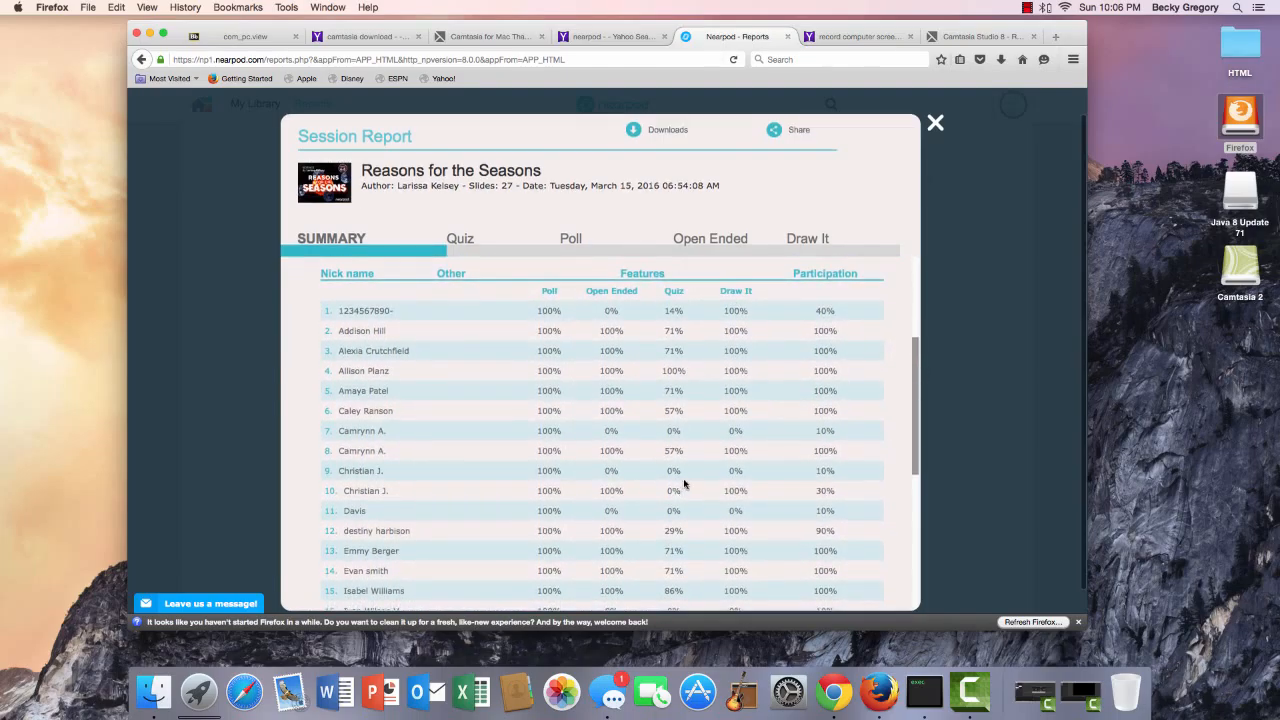
{"action": "scroll", "coordinate": [677, 490], "scroll_direction": "down", "scroll_amount": 2}
{"action": "scroll", "coordinate": [679, 551], "scroll_direction": "down", "scroll_amount": 10}
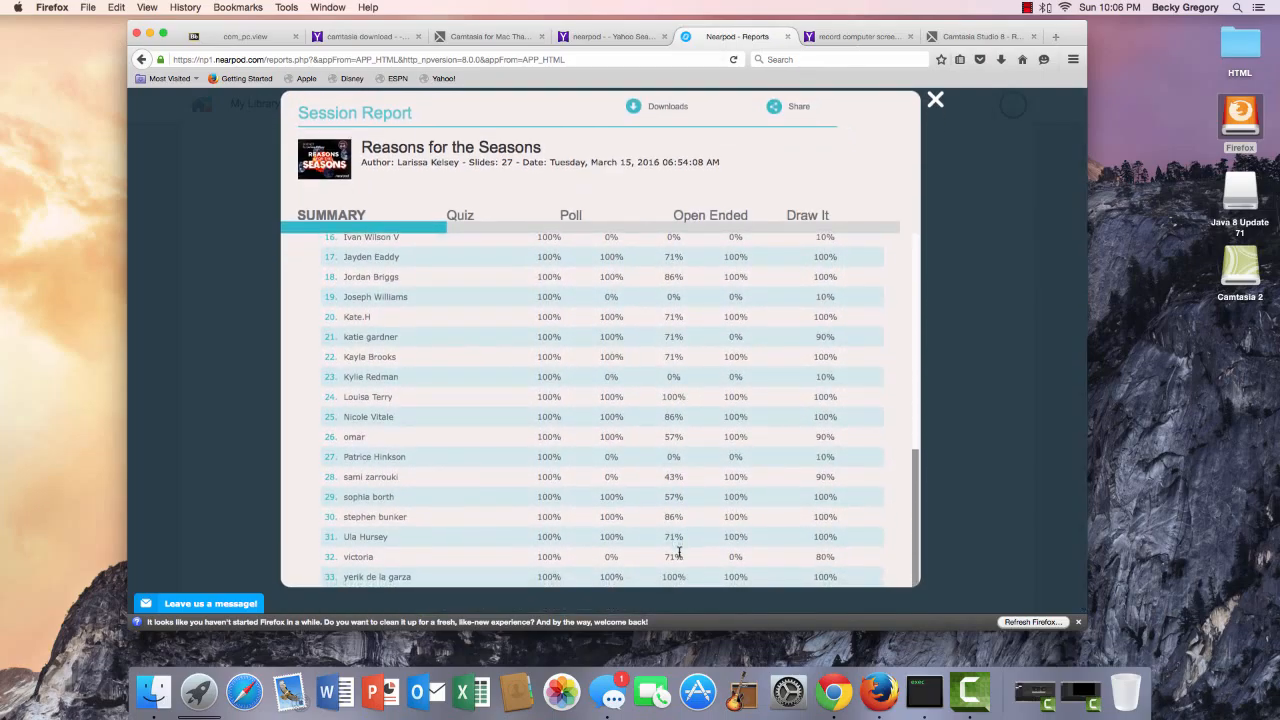
{"action": "scroll", "coordinate": [679, 551], "scroll_direction": "up", "scroll_amount": 6}
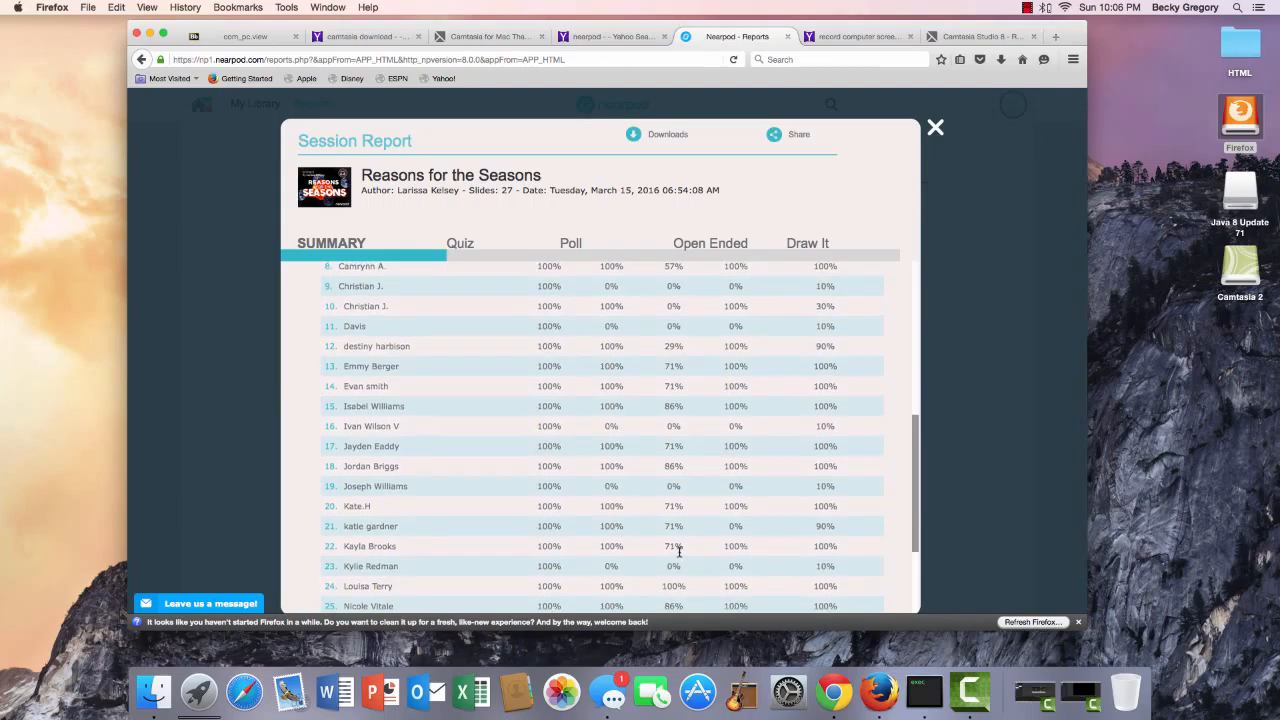
{"action": "left_click", "coordinate": [935, 128]}
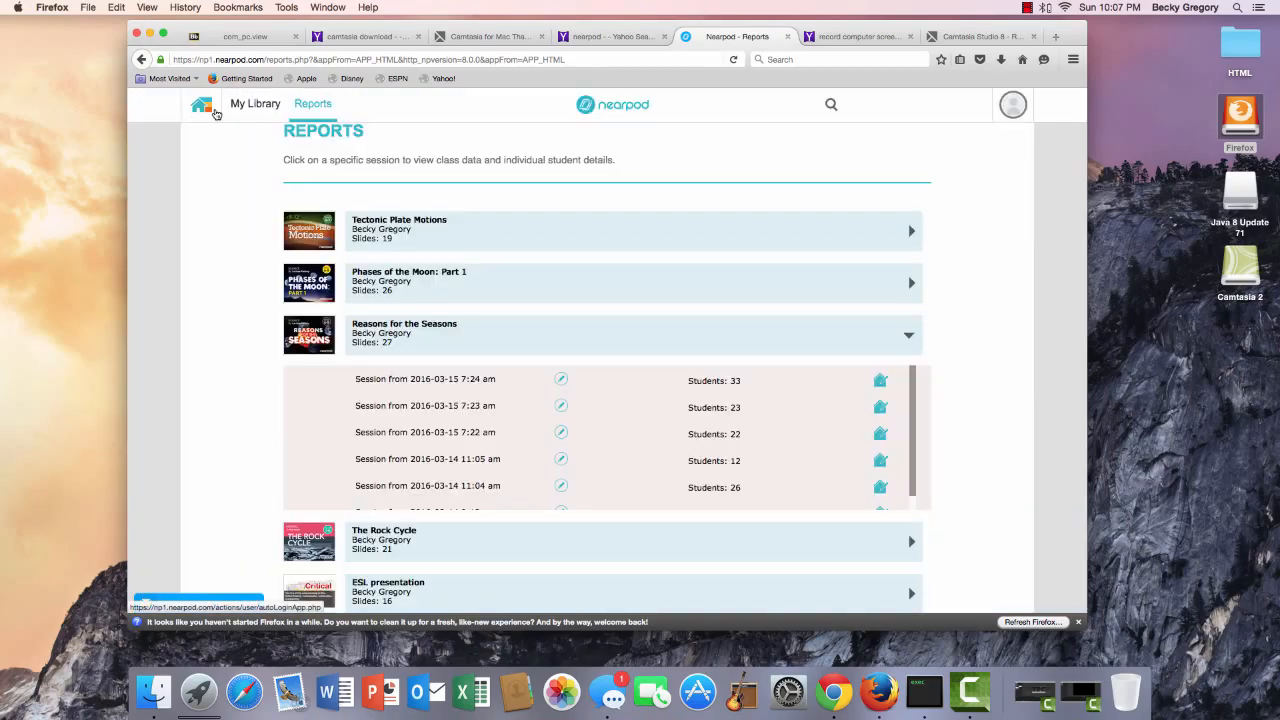
Return from Reports to the Nearpod home page, then open nearpod.com headed 'Assess your students.'.
{"action": "left_click", "coordinate": [202, 106]}
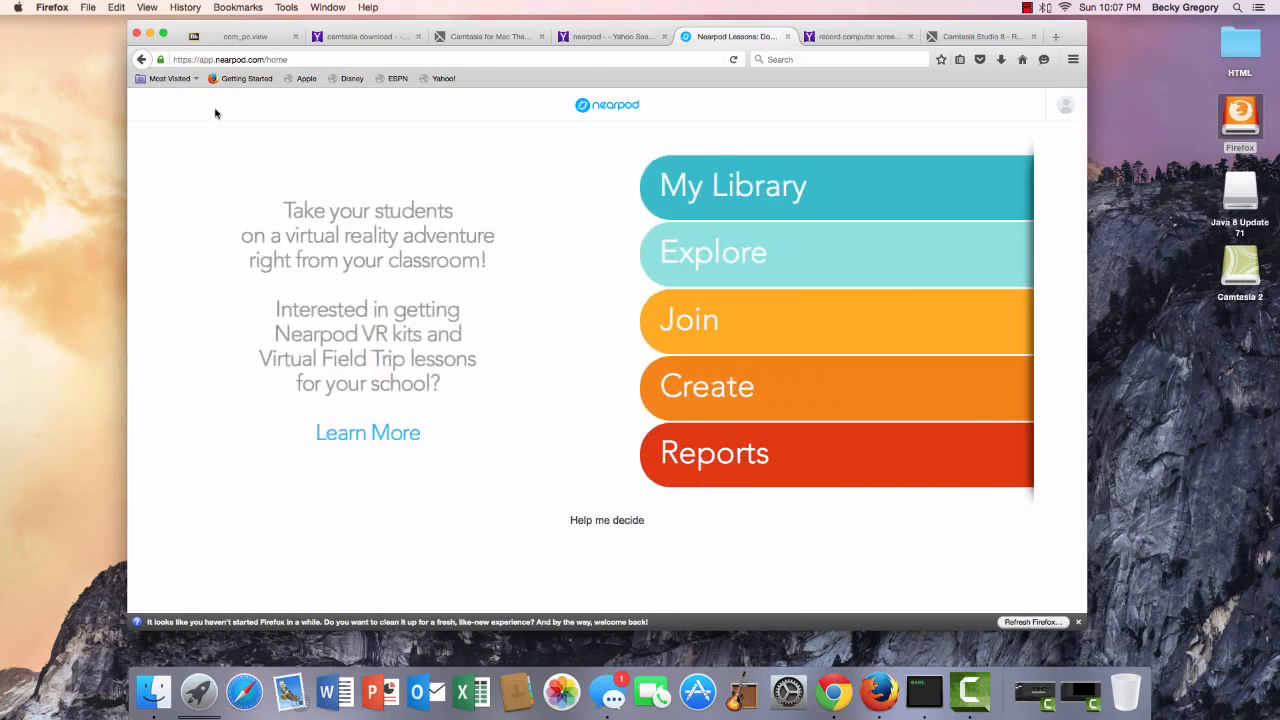
{"action": "left_click", "coordinate": [628, 106]}
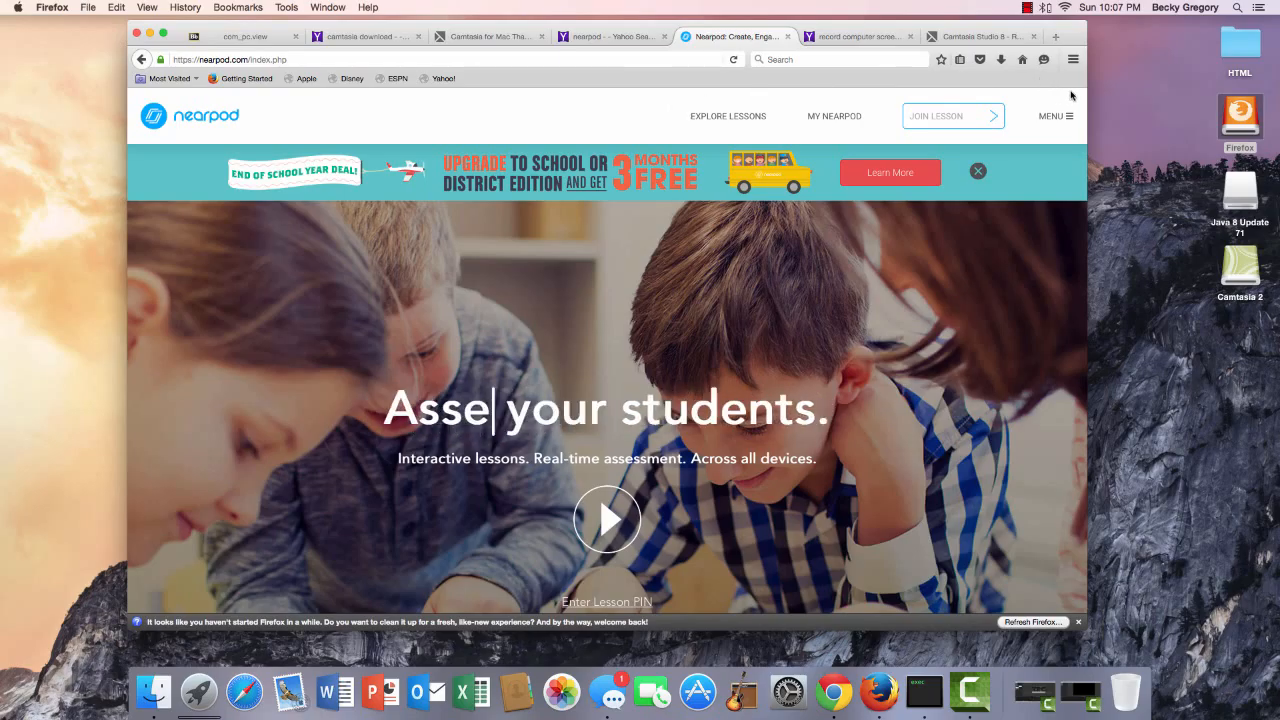
{"action": "scroll", "coordinate": [1071, 95], "scroll_direction": "down", "scroll_amount": 1}
{"action": "left_click", "coordinate": [1030, 8]}
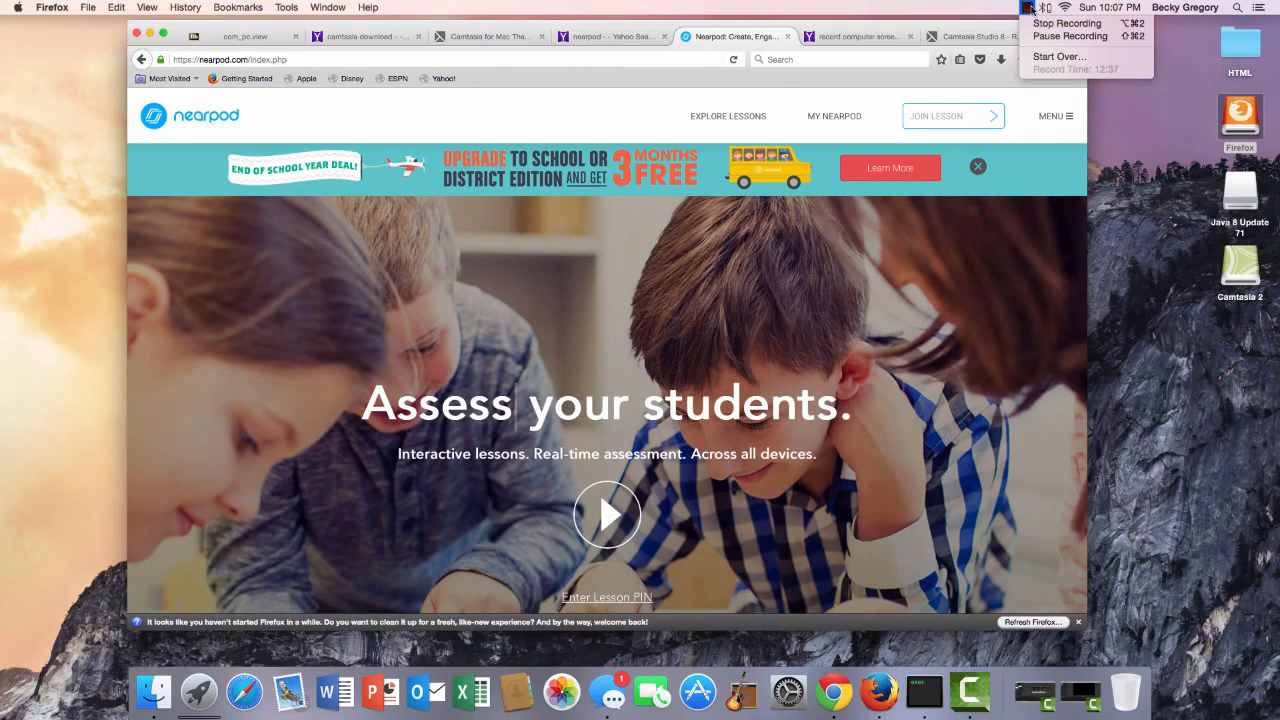